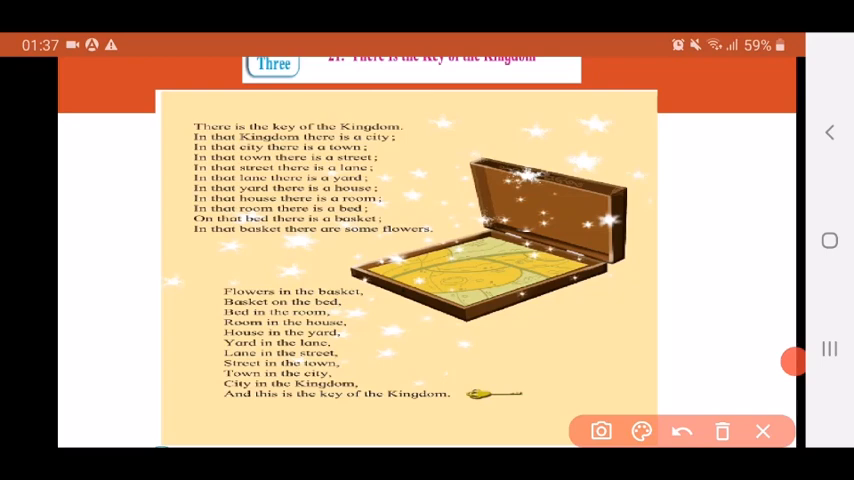
- Toggle drawing mode, mark the poem's opening lines in purple, then clear and reopen drawing
click(762, 431)
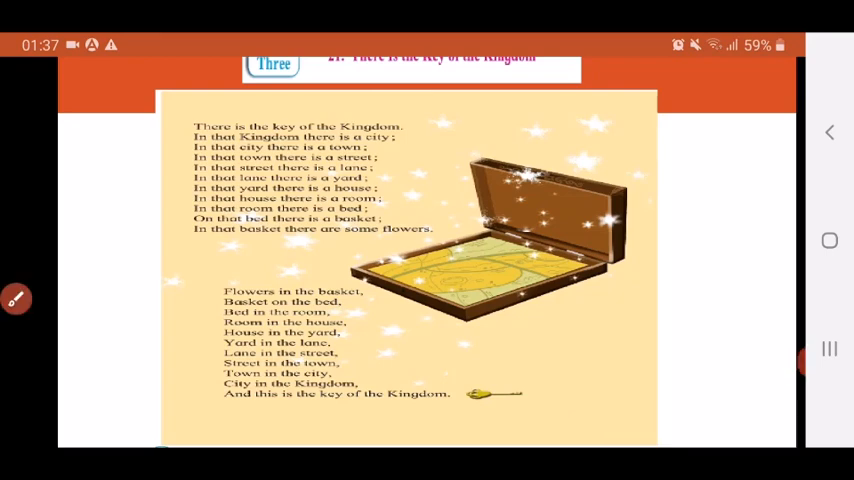
click(15, 299)
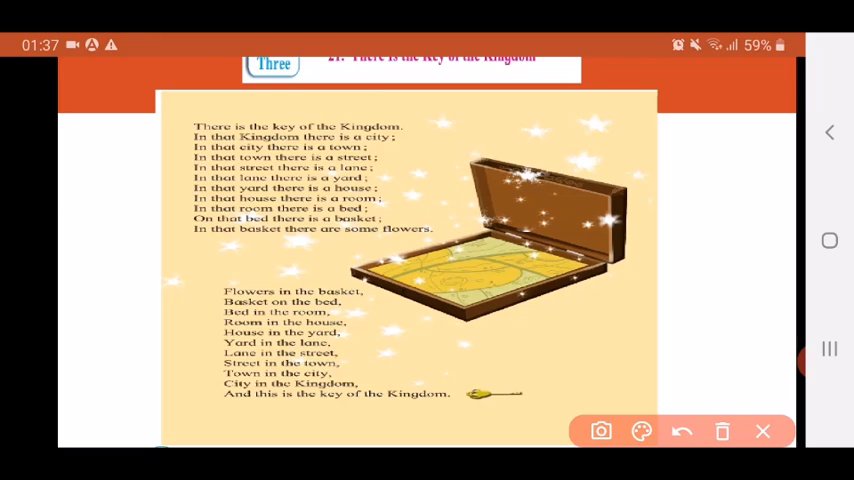
click(762, 431)
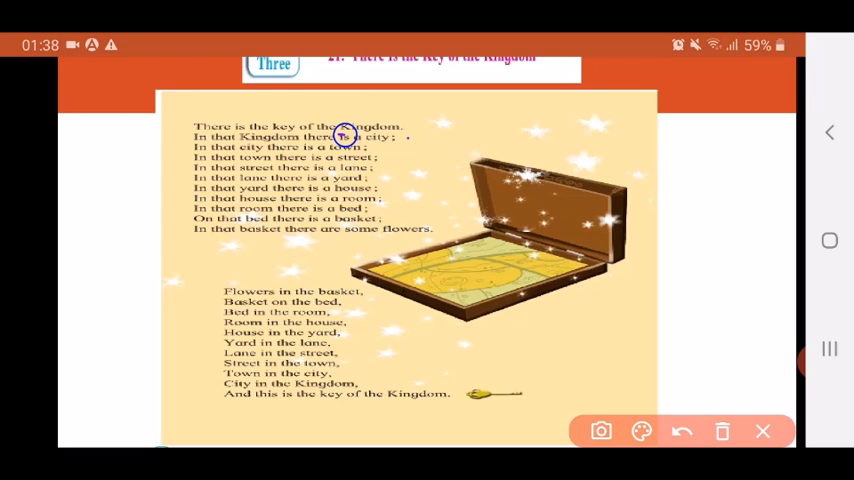
drag(340, 131, 398, 138)
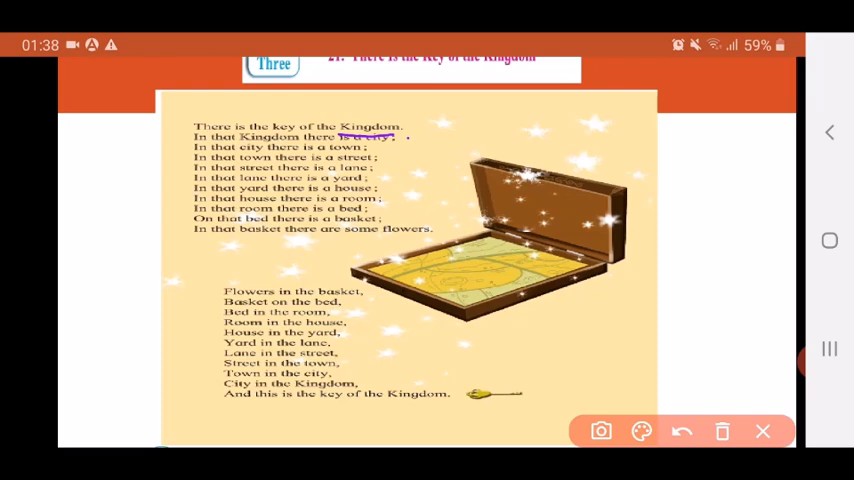
click(762, 431)
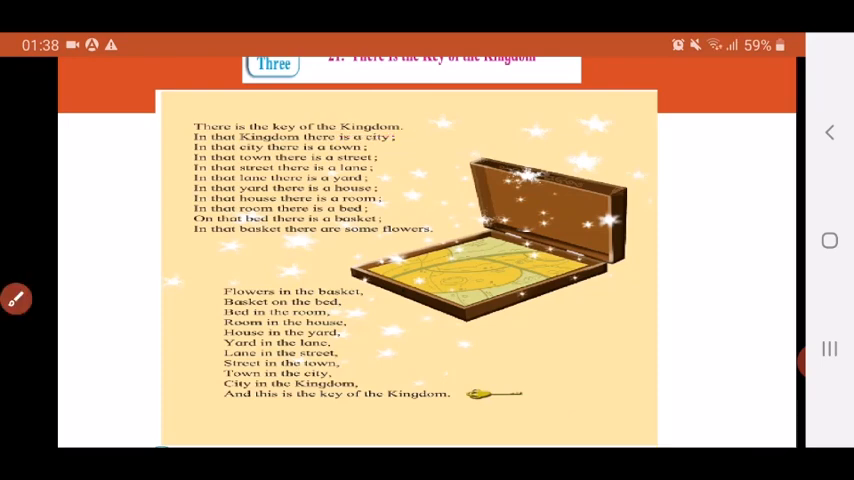
click(15, 299)
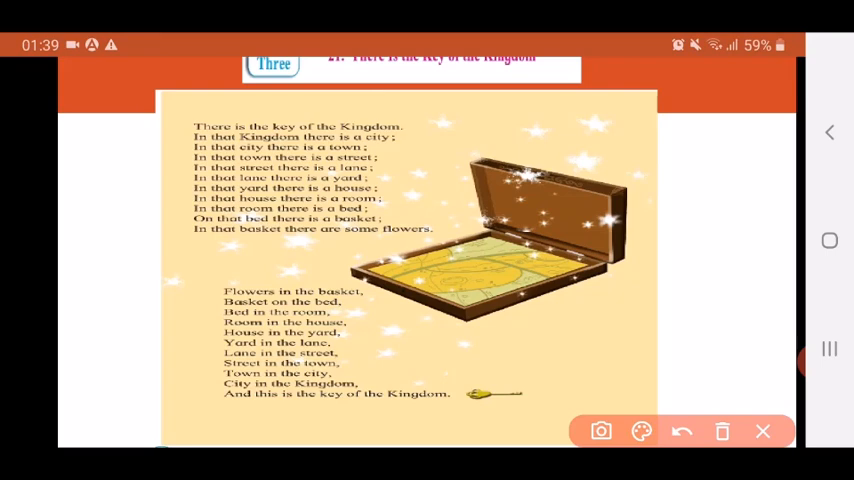
- Underline city, town and street in the poem, then wipe the marks and reopen drawing
drag(365, 144, 395, 142)
drag(328, 153, 366, 153)
drag(338, 167, 375, 167)
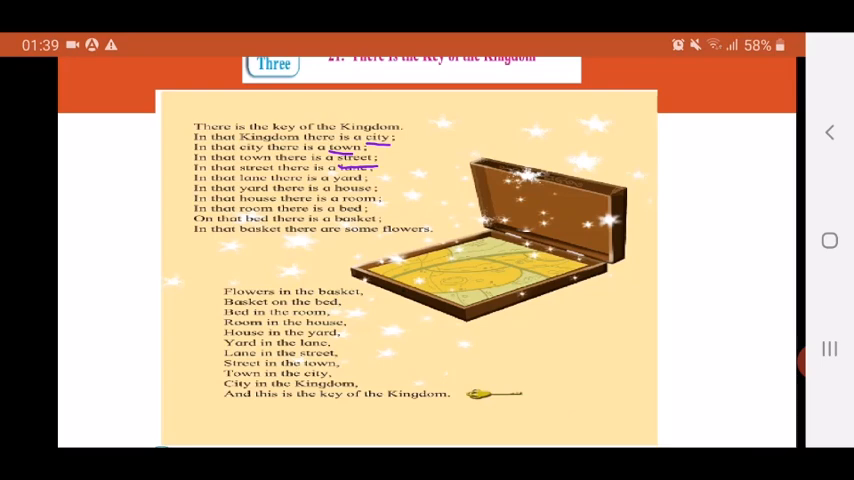
click(762, 431)
click(14, 298)
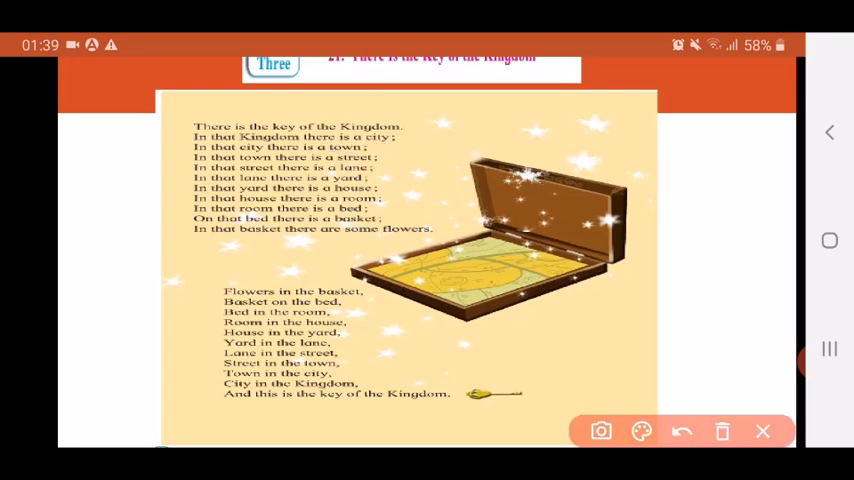
- Underline lane in the fifth line, then wipe it and reopen drawing
drag(336, 170, 366, 167)
click(762, 431)
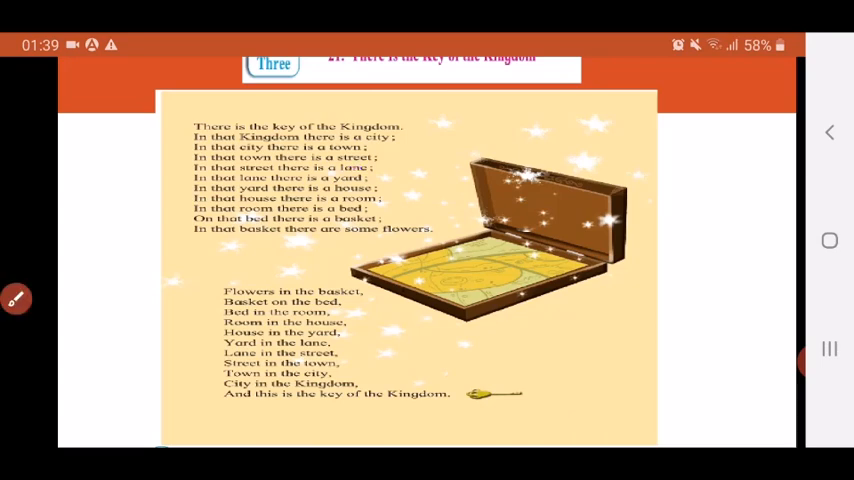
click(14, 298)
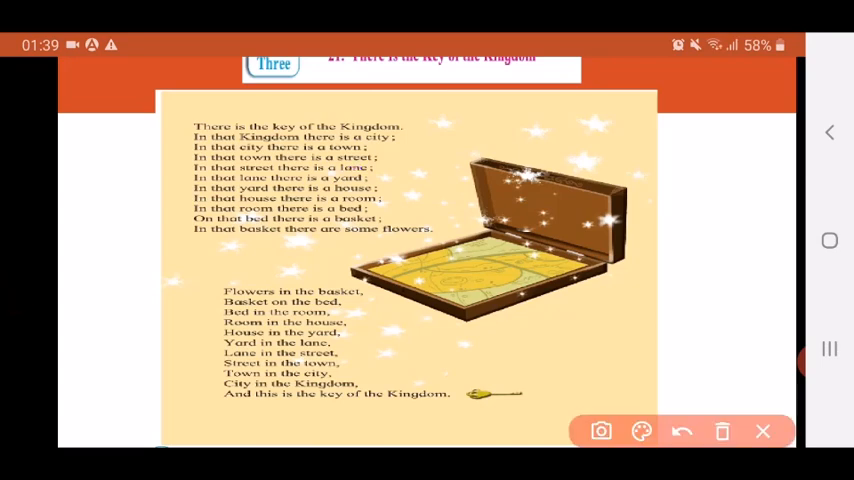
- Underline yard, house, room, bed and basket in the poem's following lines
drag(330, 183, 370, 180)
drag(335, 193, 375, 191)
mouse_move(345, 198)
mouse_down()
mouse_move(360, 212)
mouse_move(372, 207)
mouse_up()
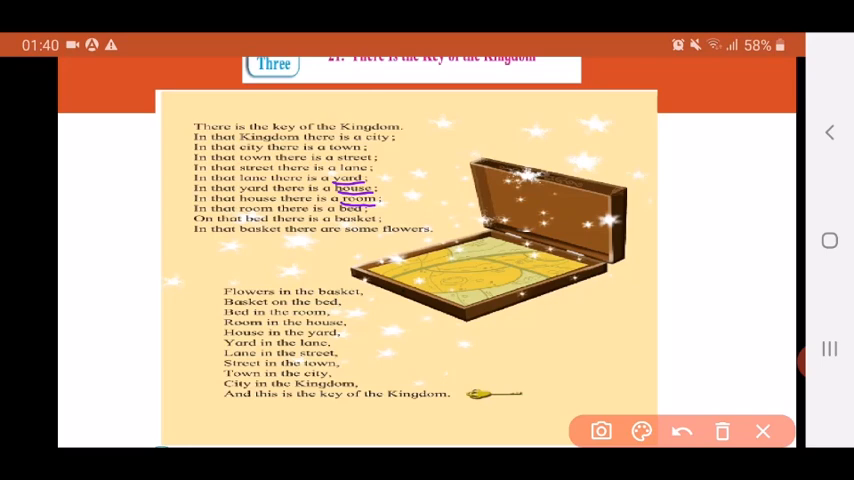
drag(335, 218, 372, 218)
- Underline 'are some' and flowers in the stanza's last line, then circle flowers
drag(322, 230, 380, 230)
drag(385, 232, 428, 230)
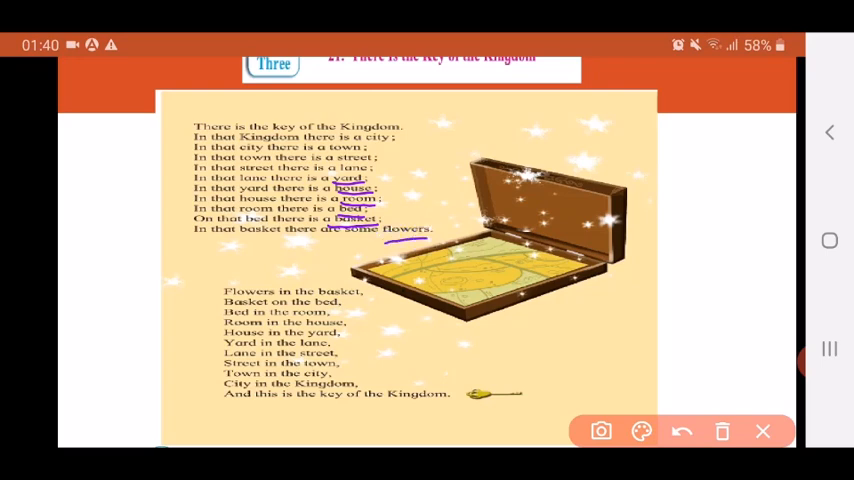
drag(415, 128, 437, 122)
drag(385, 232, 440, 228)
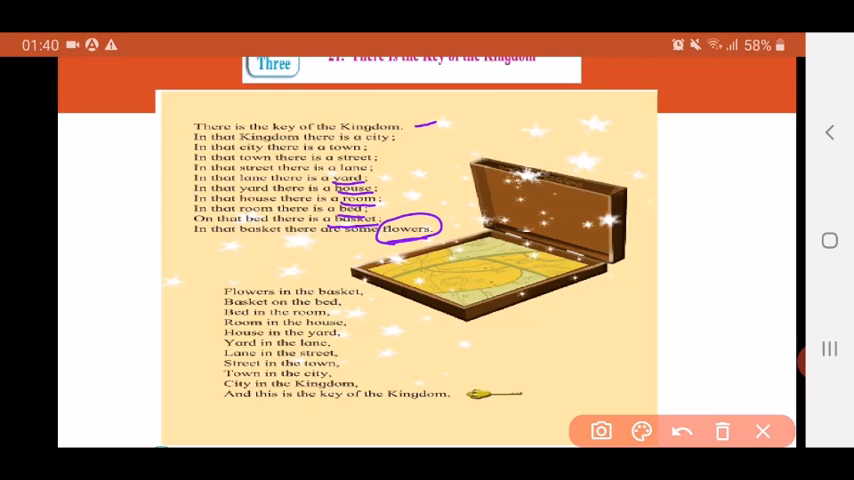
- Clear all the purple pen marks from the poem and leave drawing mode
click(762, 431)
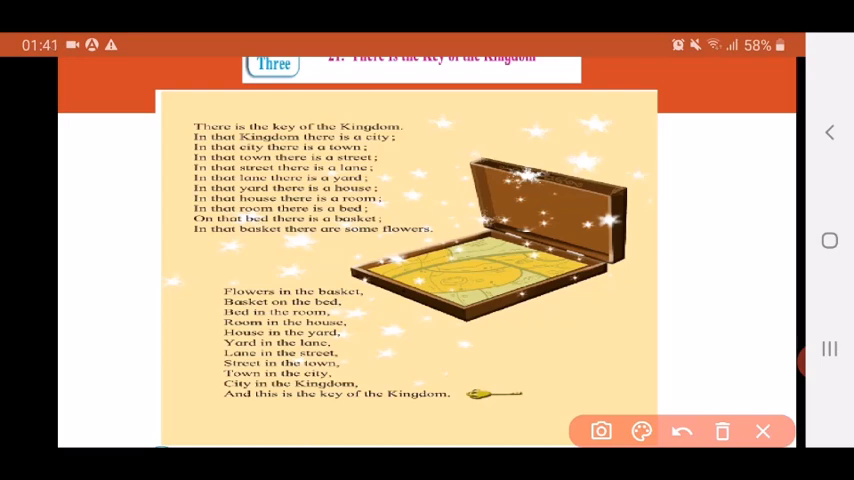
- Mark the second stanza's start, underline the Kingdom in the last line, then clear the marks
drag(201, 300, 230, 281)
drag(368, 405, 450, 405)
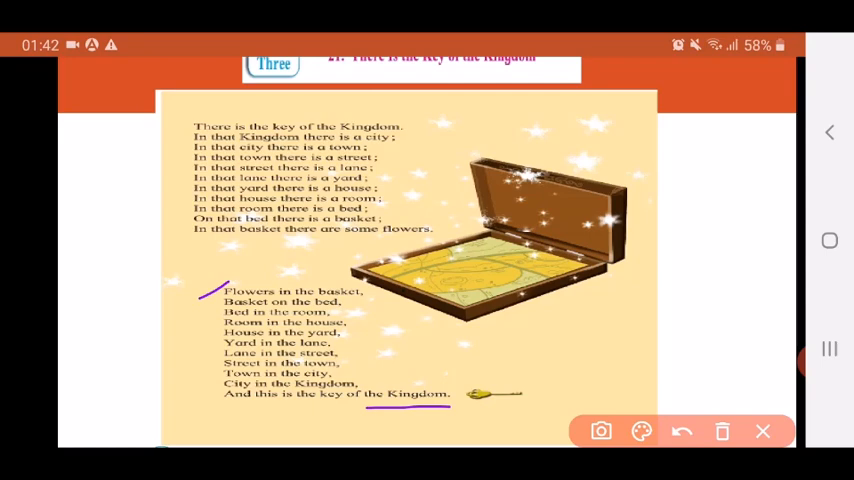
click(762, 431)
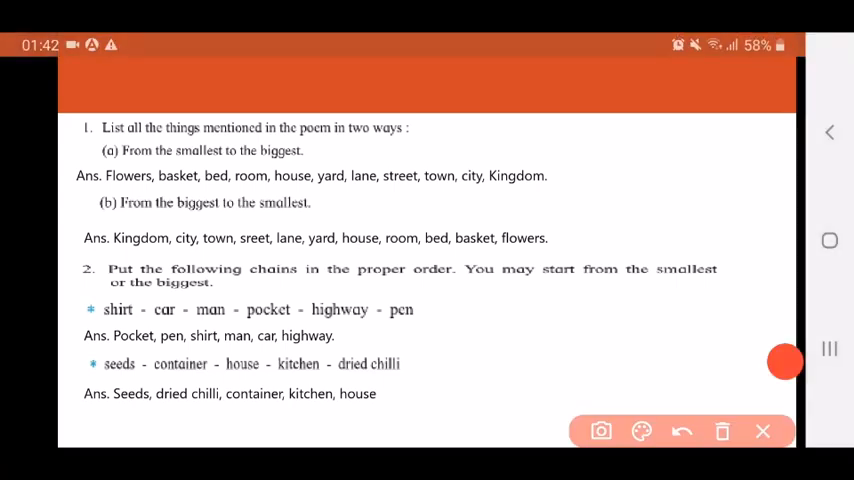
- Underline part (a) 'From the smallest to the biggest' and its Flowers answer line, then clear the marks
drag(103, 160, 302, 158)
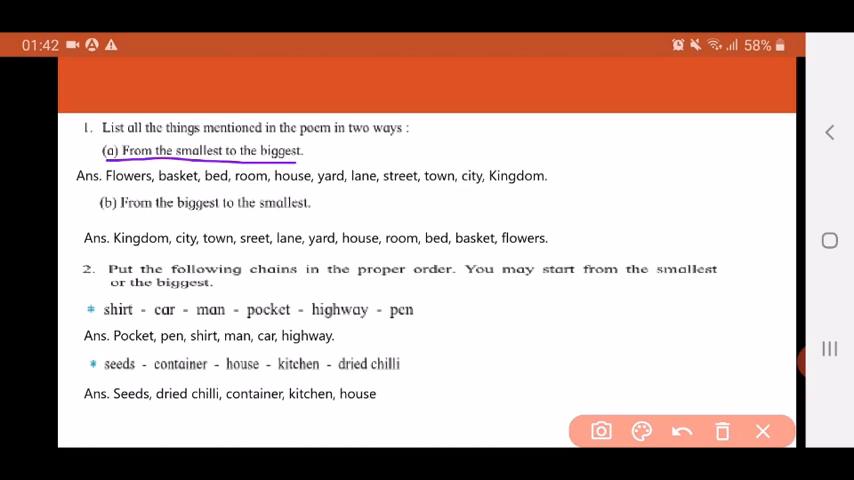
mouse_move(108, 186)
mouse_down()
mouse_move(312, 186)
mouse_move(340, 196)
mouse_move(552, 192)
mouse_up()
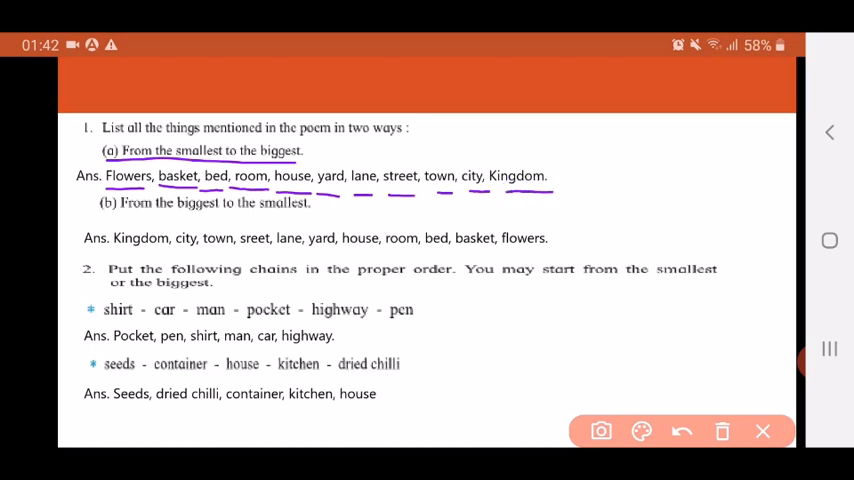
click(762, 431)
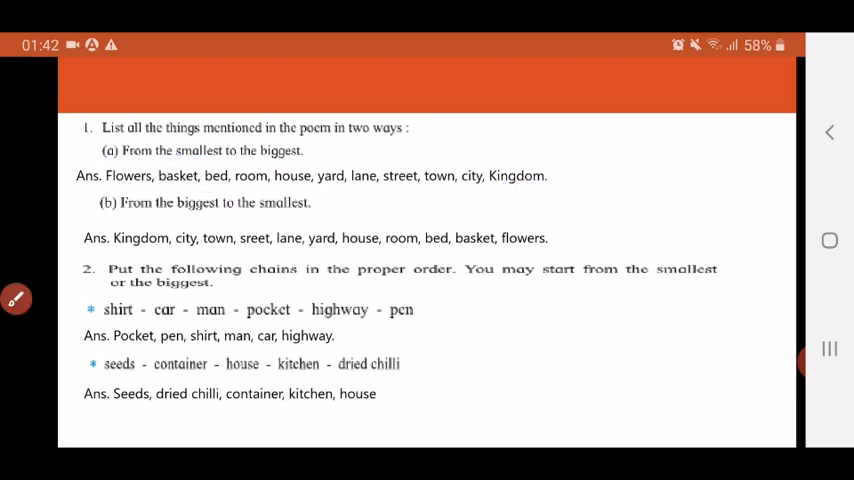
- Underline the part (b) heading and its Kingdom answer line in purple, then erase the marks
click(15, 299)
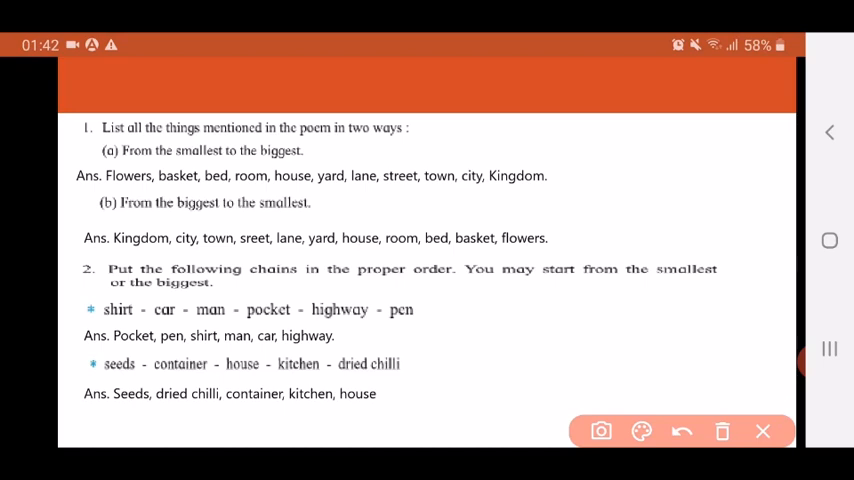
drag(100, 216, 320, 214)
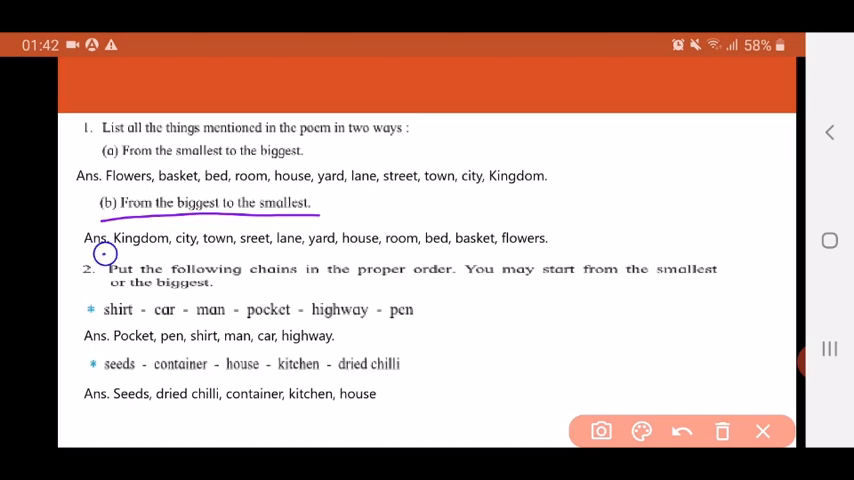
drag(102, 252, 546, 253)
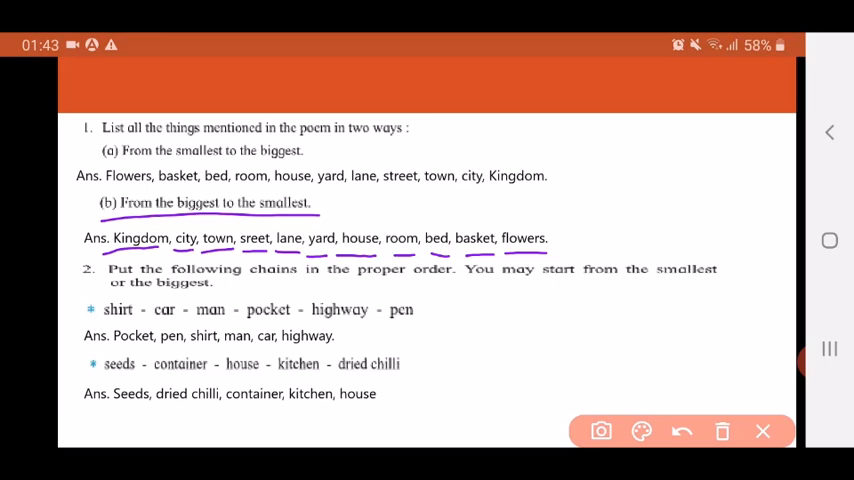
click(762, 431)
- Underline question 2's instruction 'chains in the proper order... start from the smallest or the biggest'
click(16, 299)
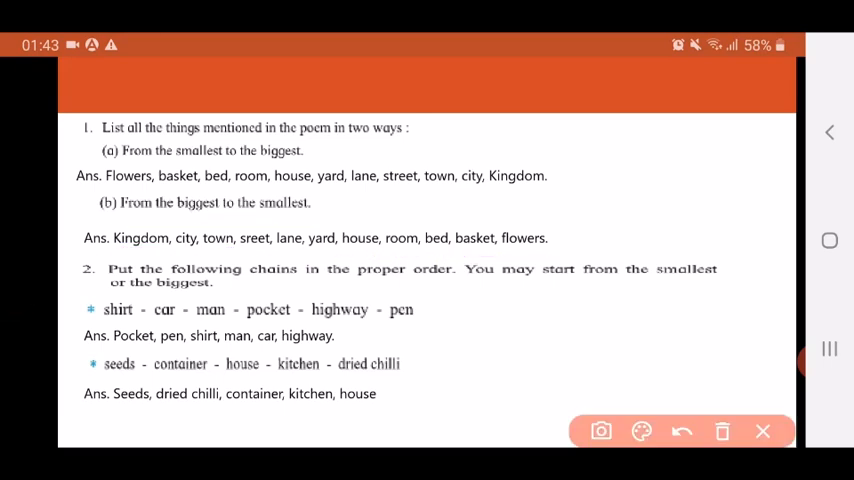
drag(230, 283, 435, 283)
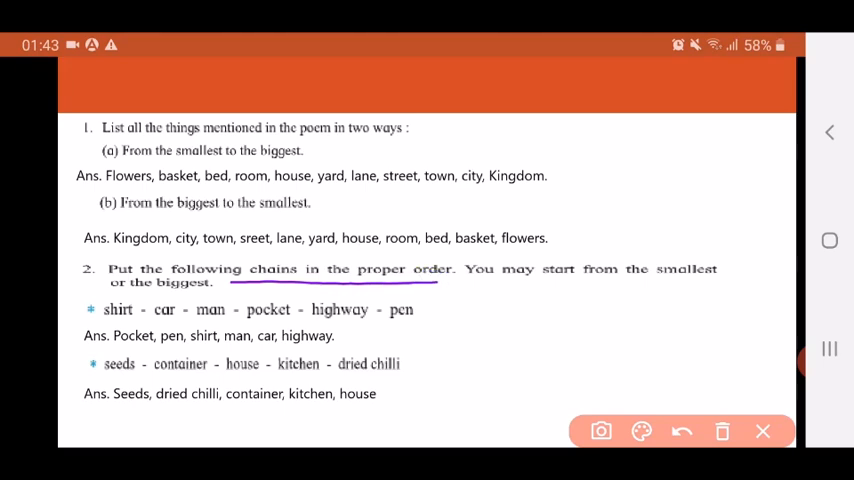
drag(535, 283, 718, 283)
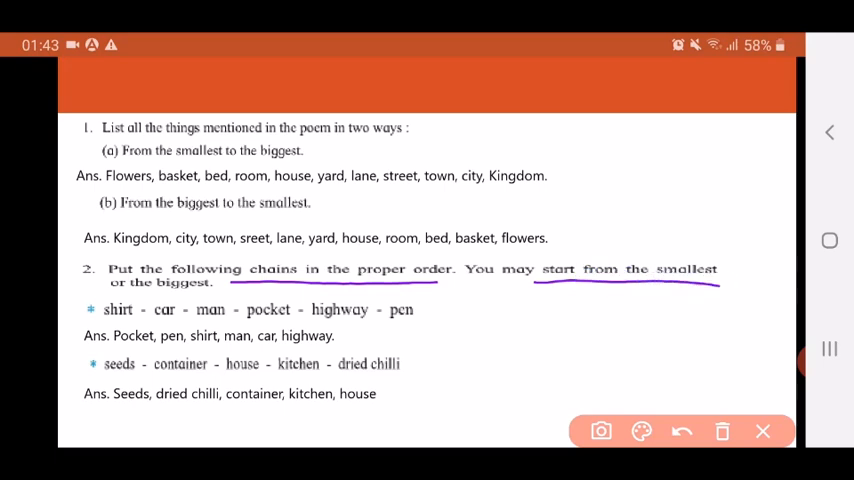
drag(107, 295, 213, 292)
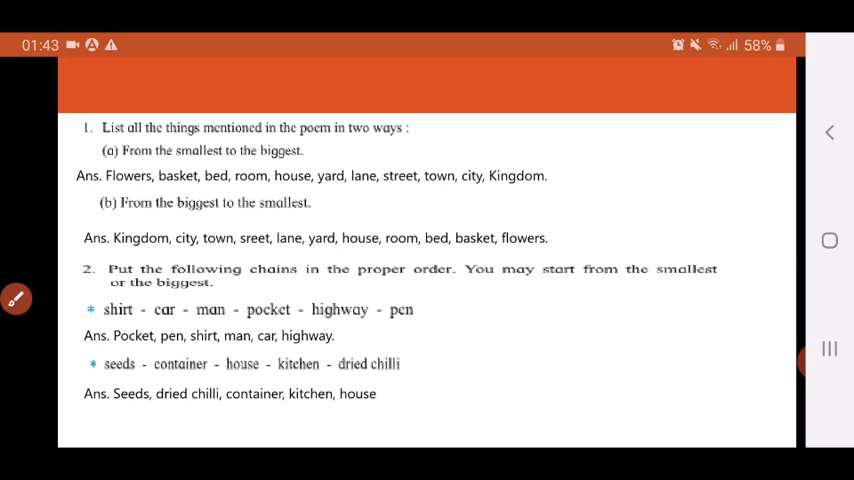
- Underline the shirt chain and its Pocket answer line in purple, then clear the marks
click(16, 298)
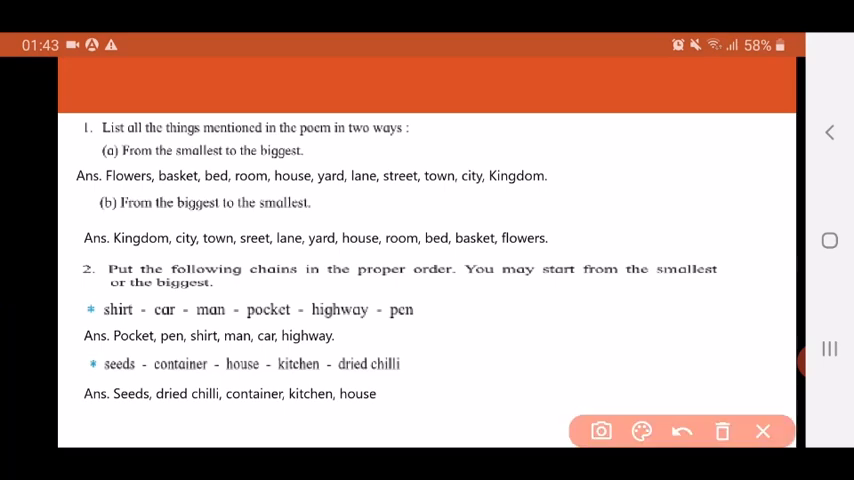
drag(98, 320, 412, 324)
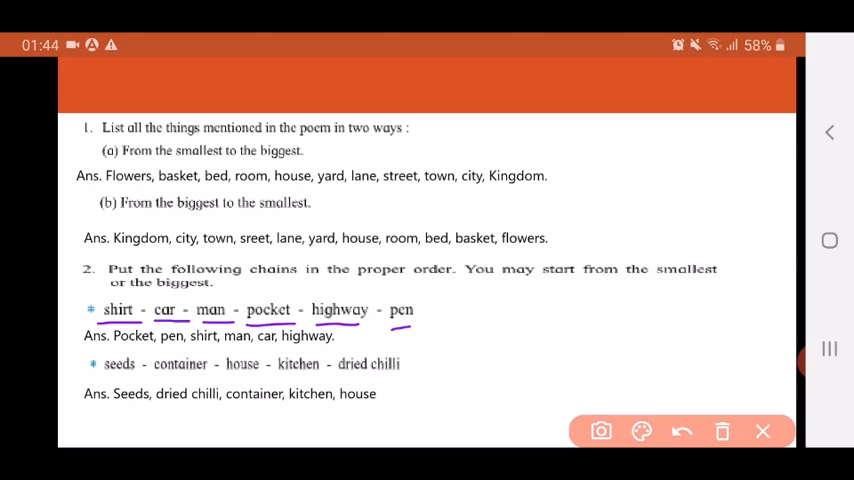
drag(108, 344, 334, 346)
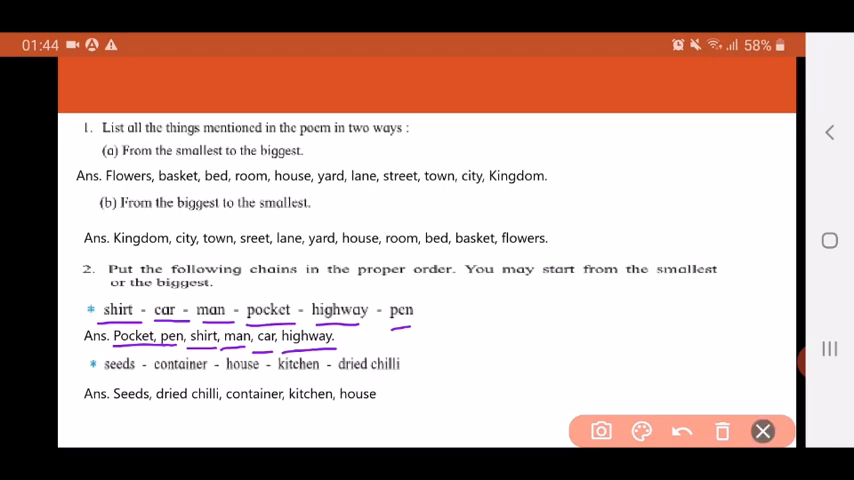
click(762, 431)
- Underline seeds and house in the second chain, then clear the marks
click(15, 298)
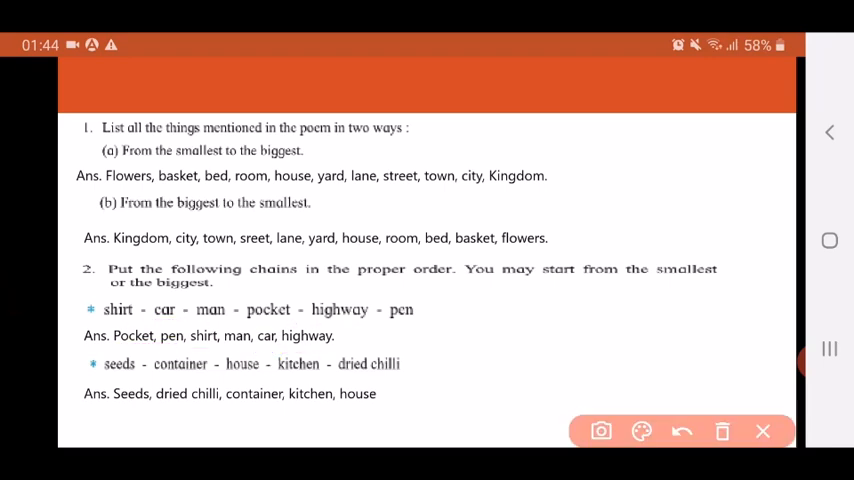
drag(95, 375, 208, 375)
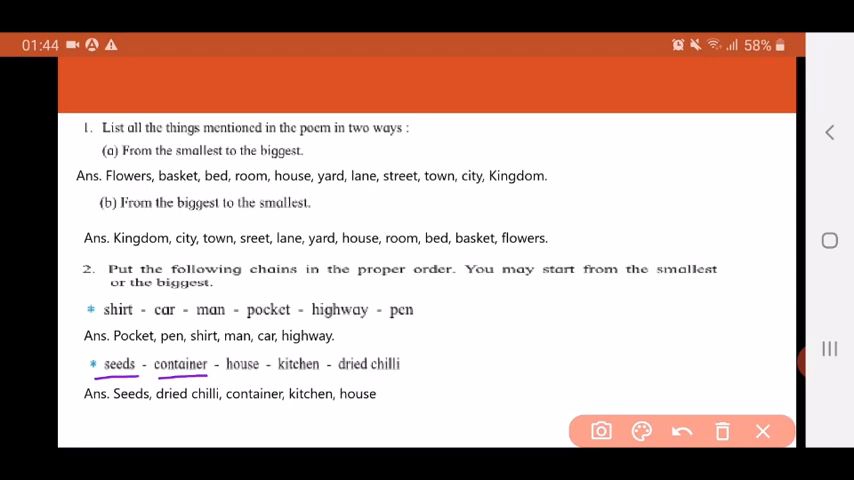
drag(225, 375, 400, 378)
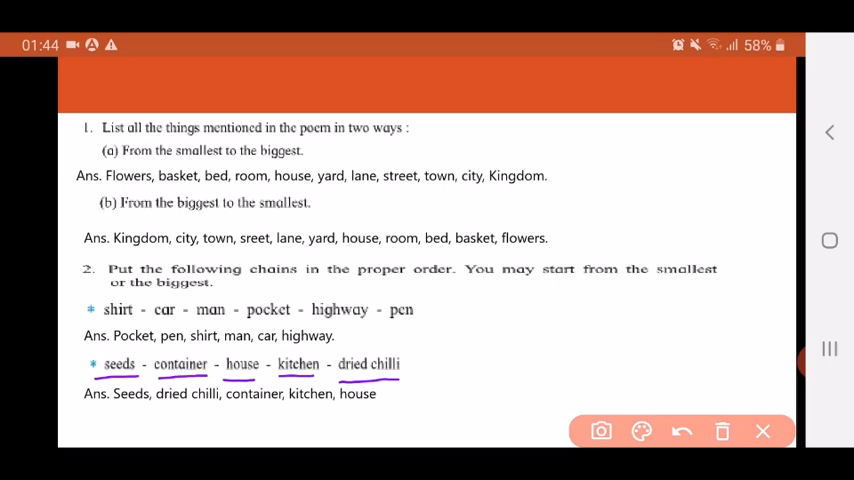
click(762, 431)
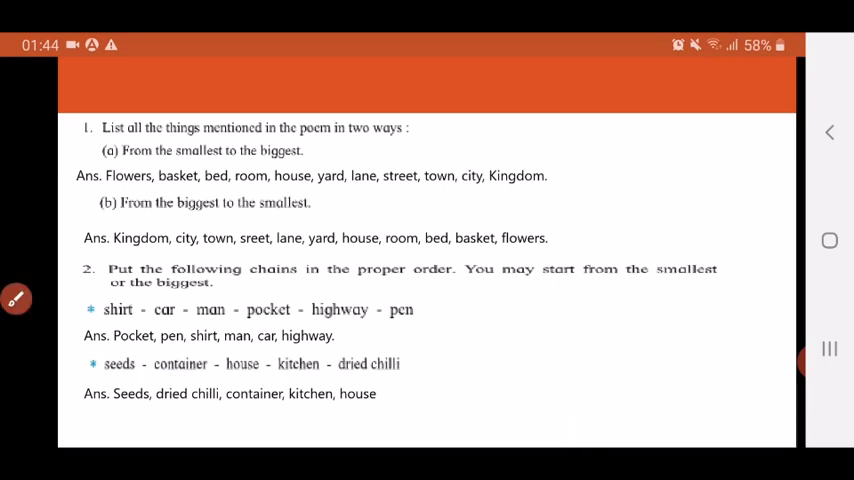
- Underline Seeds in the last answer line, then clear all marks
click(15, 299)
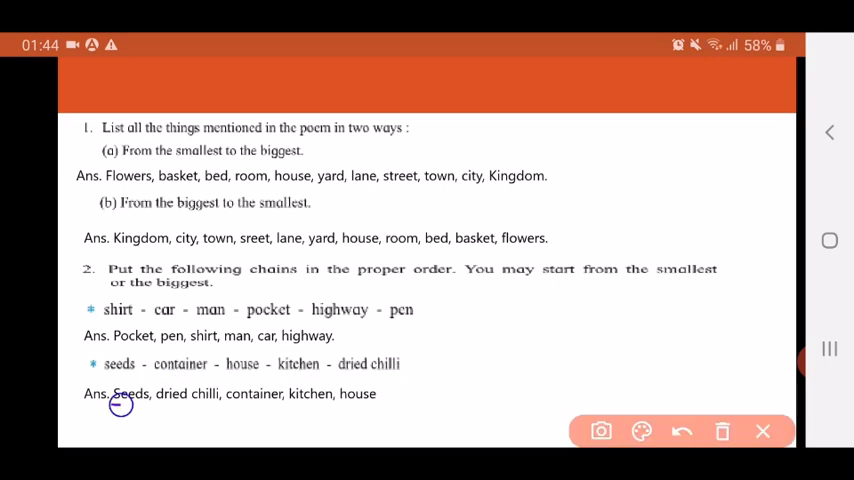
drag(113, 404, 373, 405)
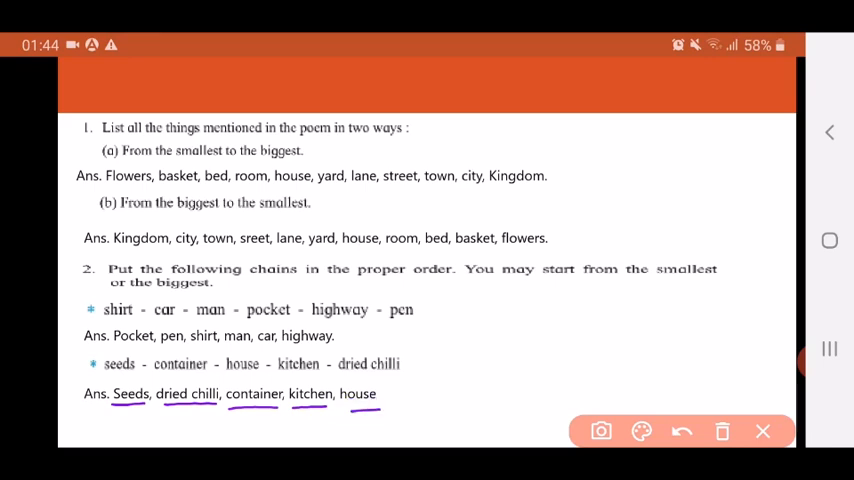
click(762, 431)
scroll(427, 280, down, 5)
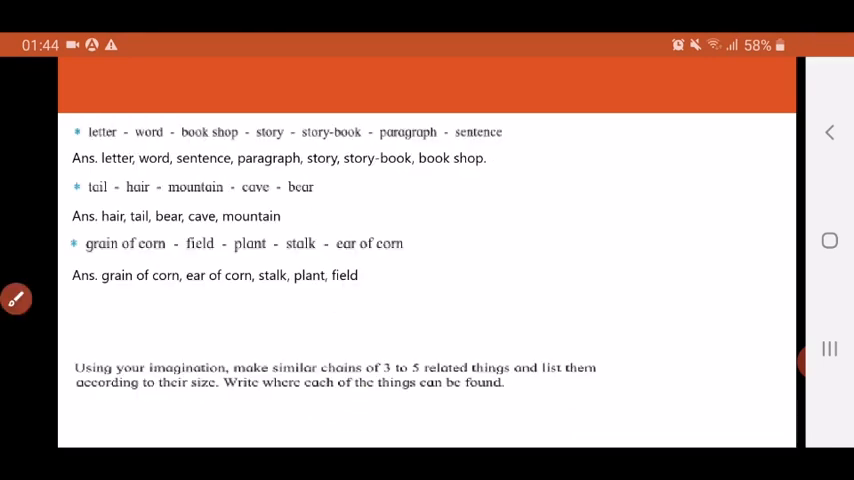
- Underline the words of the letter chain in purple, then clear the marks and reopen drawing
click(833, 356)
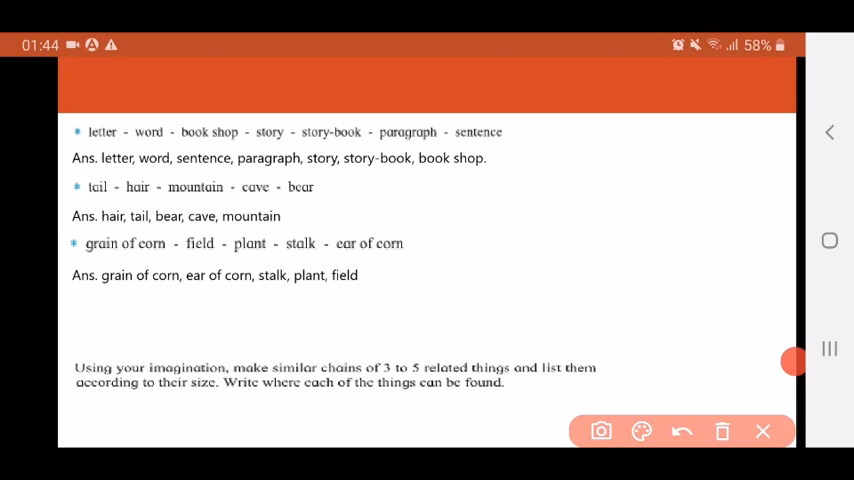
drag(88, 143, 505, 142)
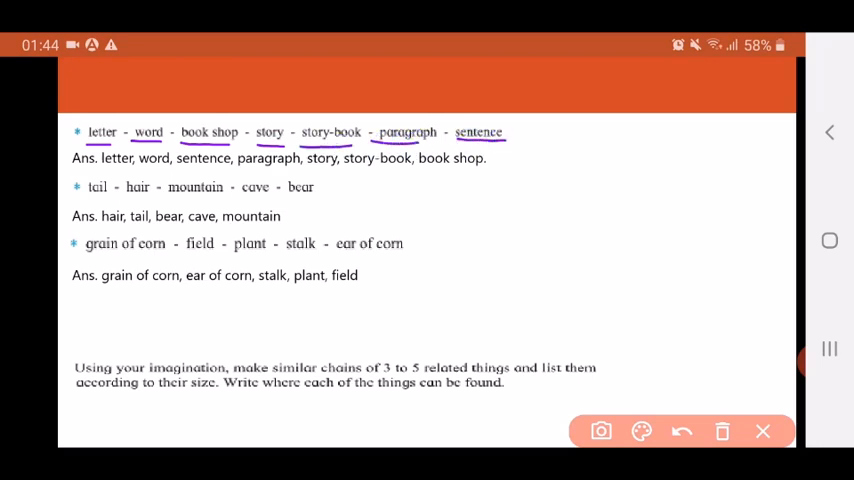
click(762, 431)
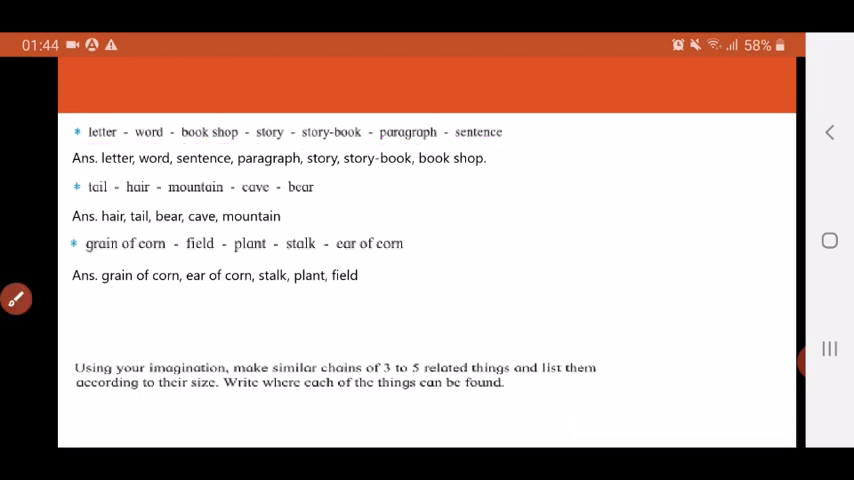
click(15, 298)
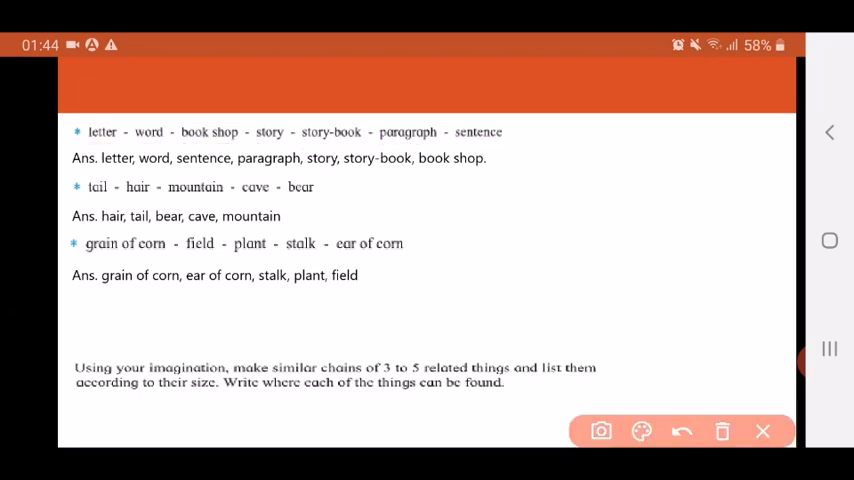
- Underline letter, word, sentence, paragraph, story, story-book and book shop in the answer, then clear
drag(97, 170, 132, 168)
drag(140, 170, 172, 169)
drag(183, 172, 227, 172)
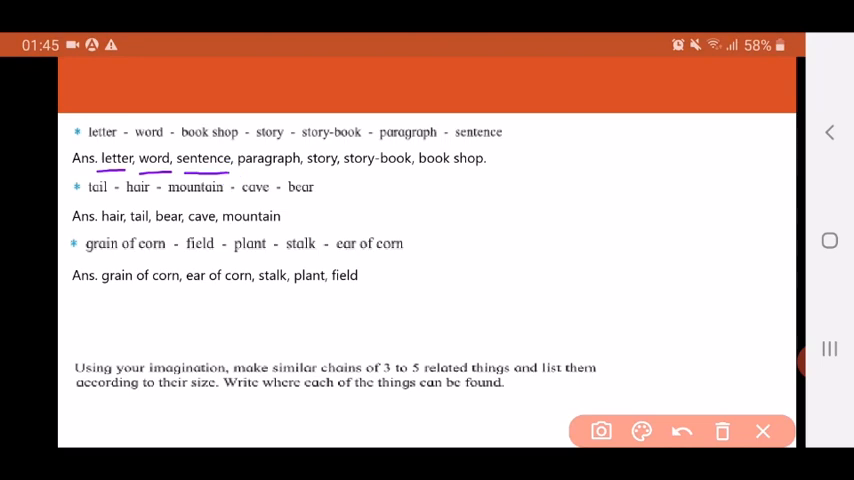
drag(243, 171, 297, 171)
drag(308, 171, 338, 171)
drag(345, 171, 482, 172)
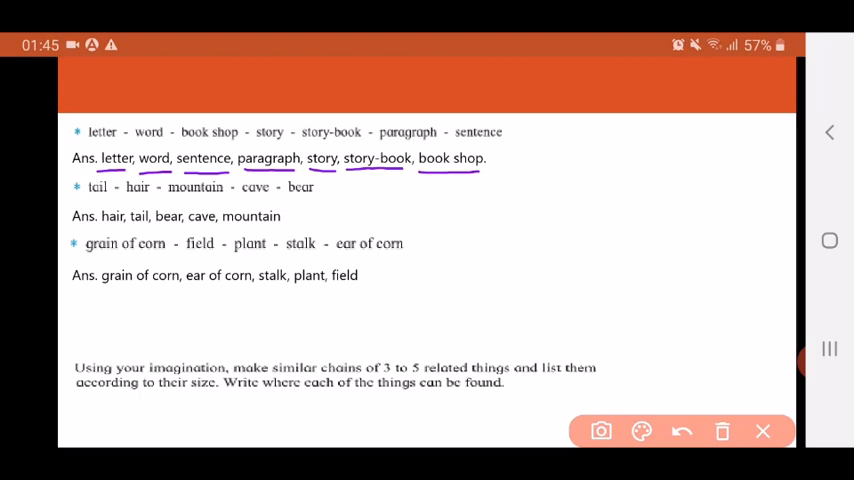
click(762, 431)
- Underline the tail list words and the answer hair, tail, bear, cave, mountain, then clear the marks
click(15, 299)
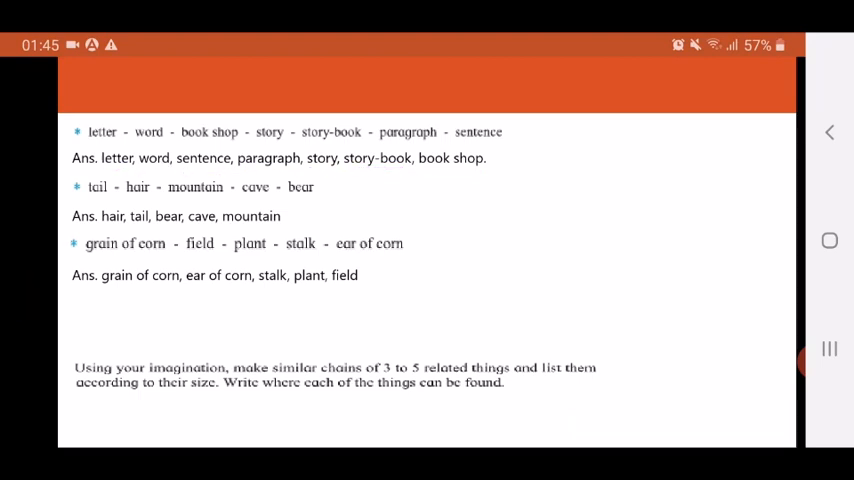
drag(78, 197, 316, 198)
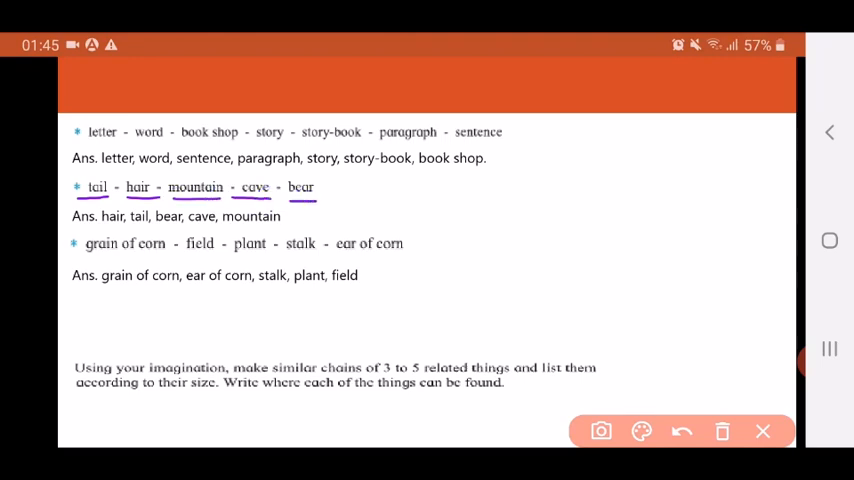
drag(90, 226, 290, 228)
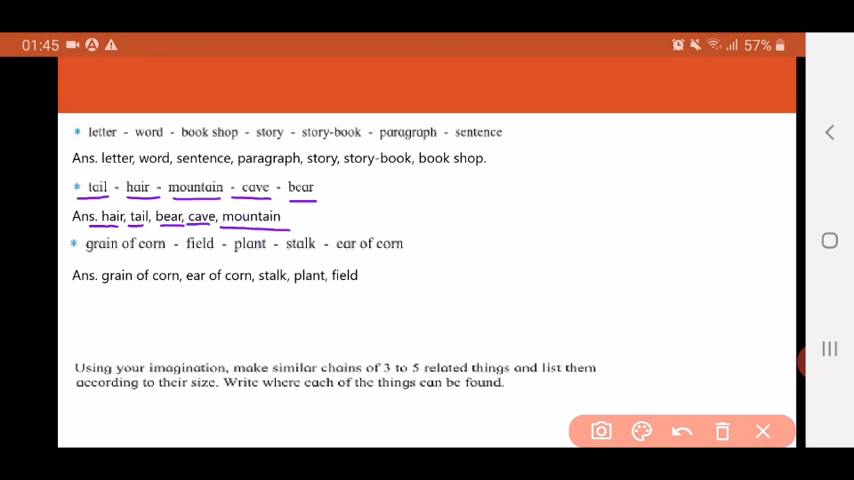
click(722, 431)
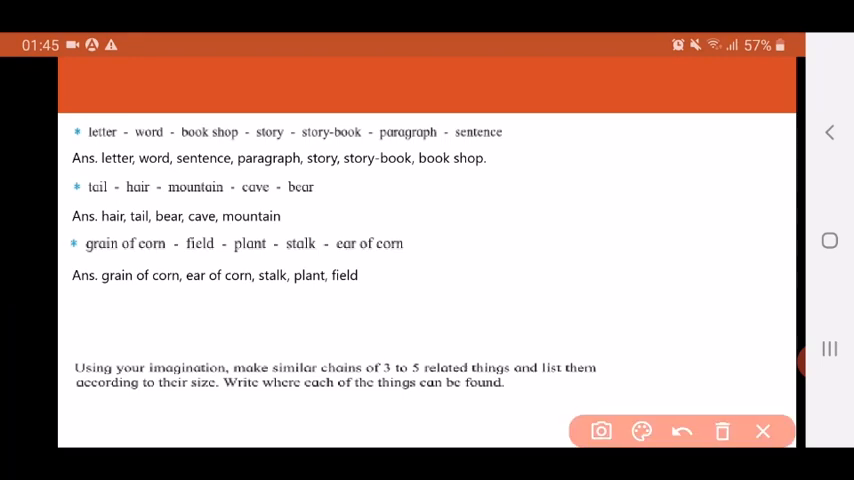
- Underline grain of corn, field, plant, stalk, ear of corn in the question and grain of corn in the answer
drag(86, 252, 152, 252)
drag(182, 254, 212, 254)
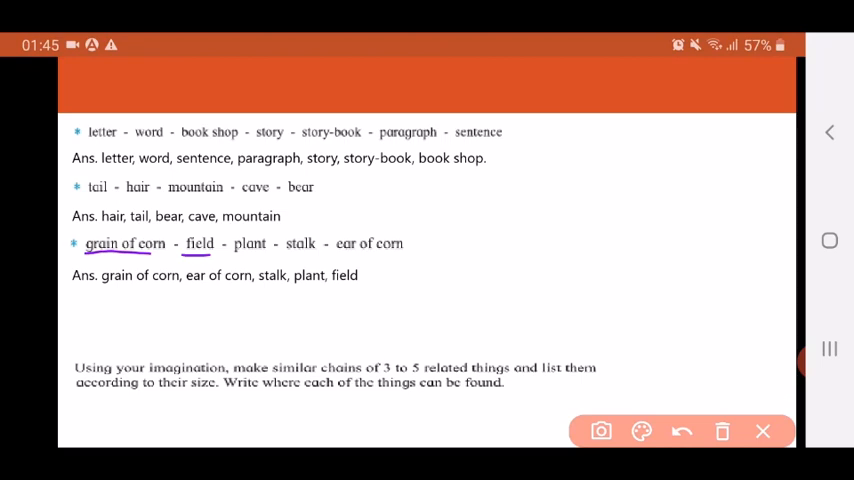
drag(231, 255, 320, 255)
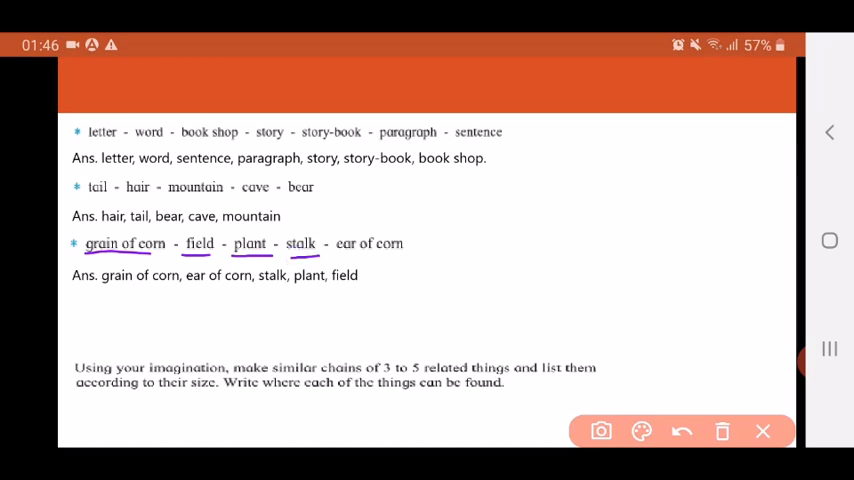
drag(337, 256, 403, 255)
drag(100, 289, 360, 290)
- Mark the start of the imagination task, wipe it, and advance to the exercise 3 slide
click(762, 431)
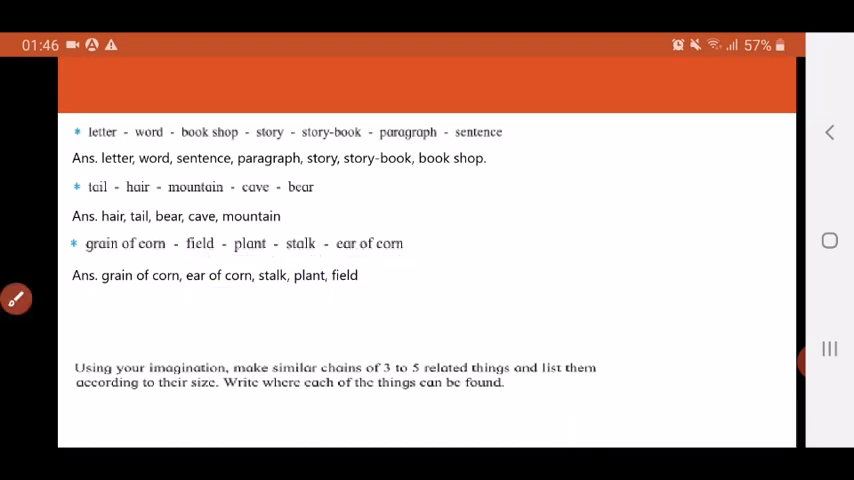
click(15, 299)
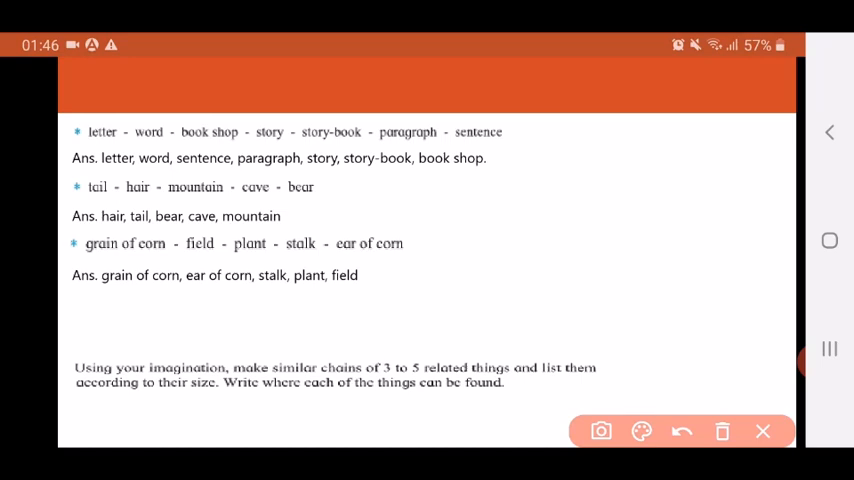
drag(64, 375, 108, 328)
click(762, 431)
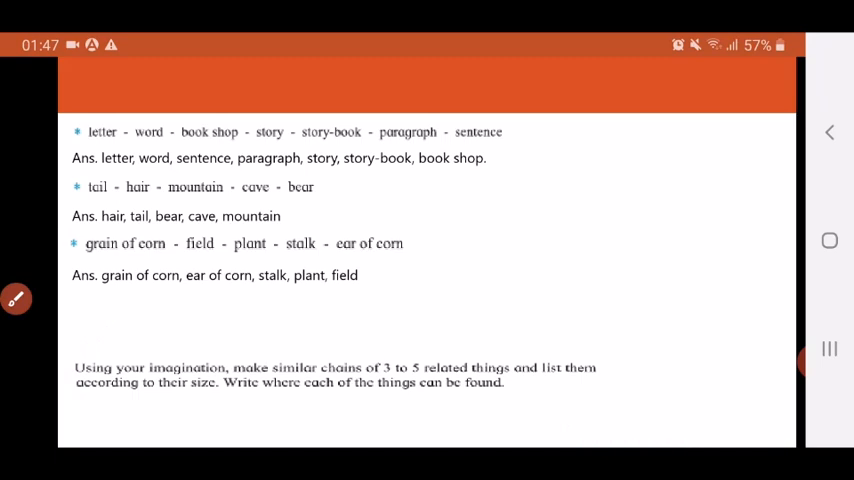
key(Right)
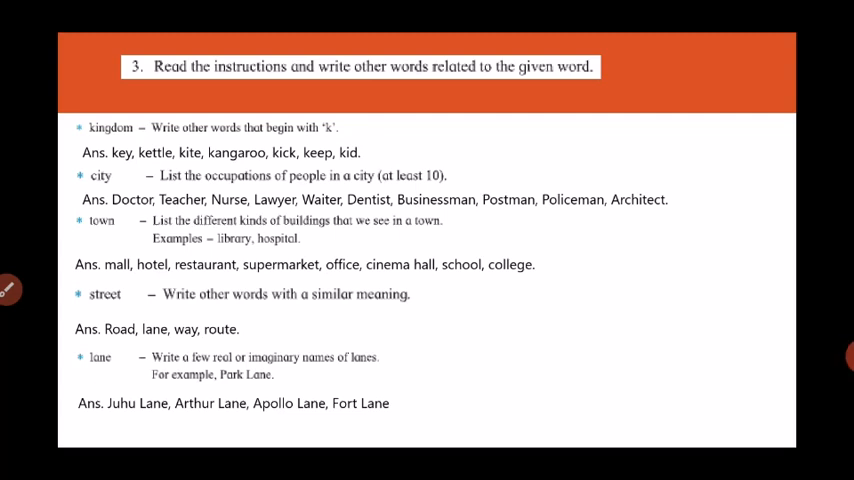
- Underline kingdom, its instruction and the k-word answers key through kid, then wipe the marks
click(848, 356)
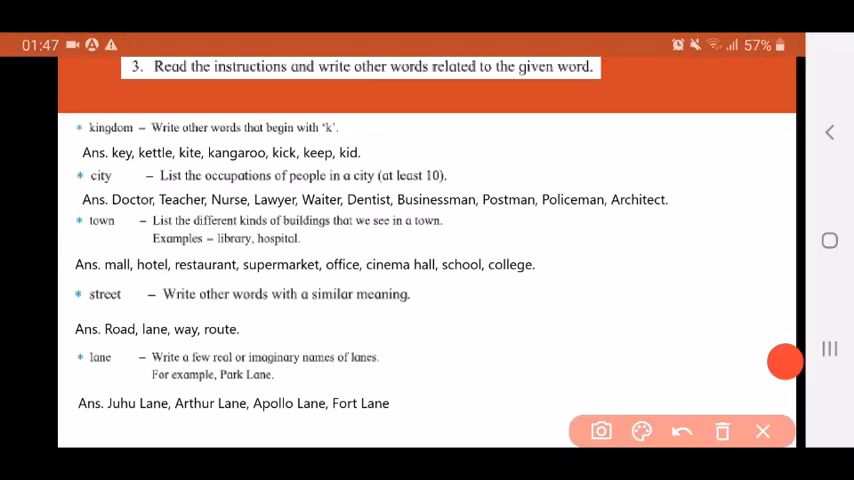
drag(85, 137, 340, 138)
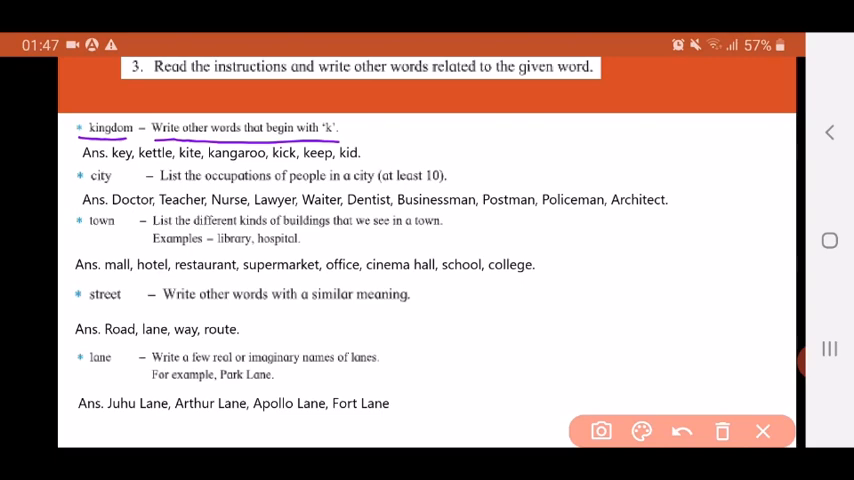
drag(112, 160, 360, 161)
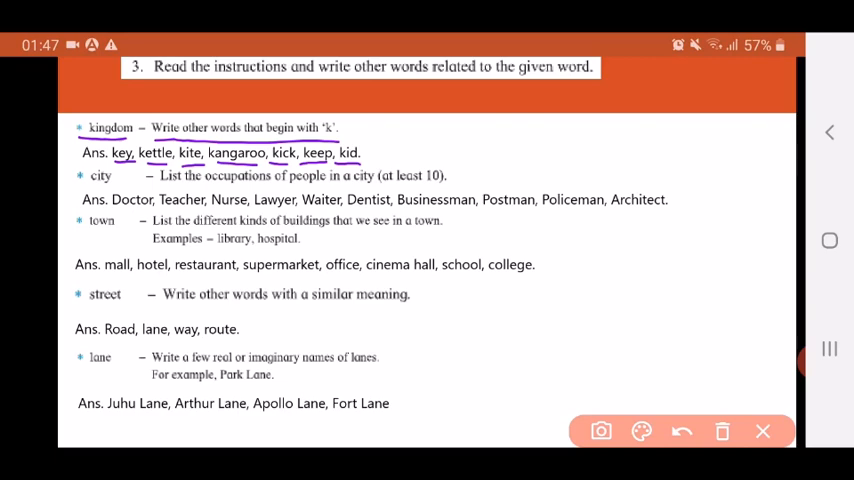
click(762, 431)
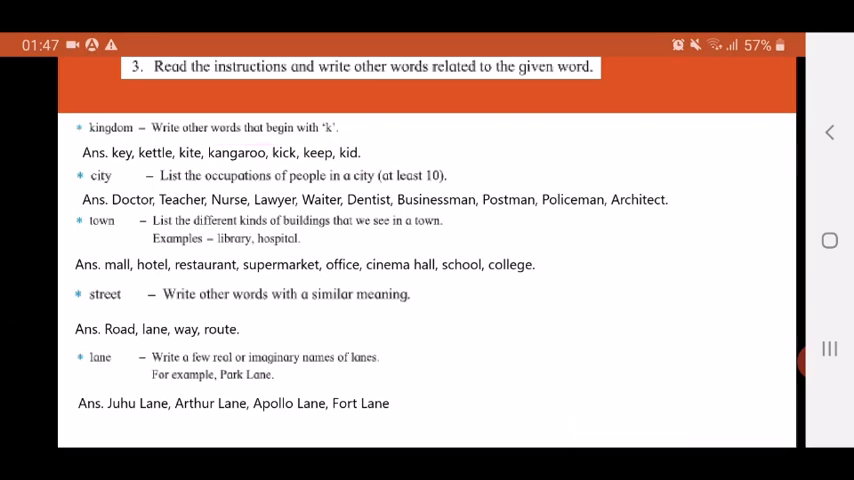
- Underline city and its instruction, wipe it, then underline the occupations Doctor through Architect
click(15, 299)
drag(88, 183, 447, 184)
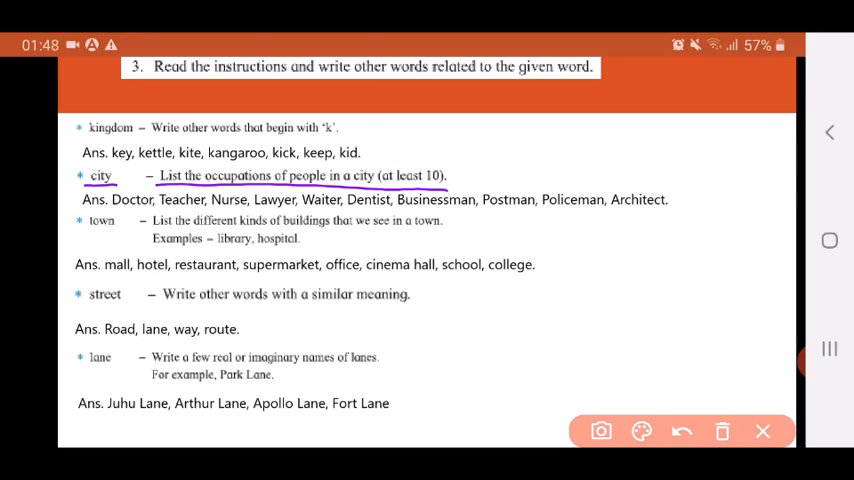
click(762, 431)
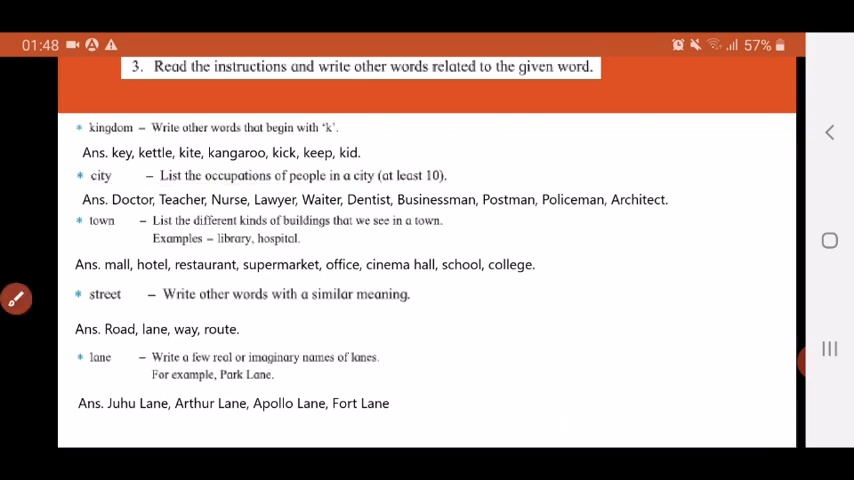
click(15, 299)
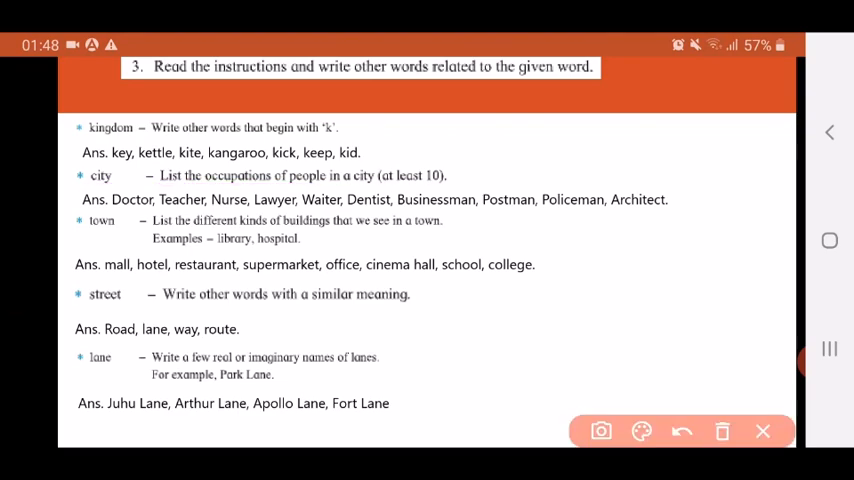
drag(102, 209, 665, 210)
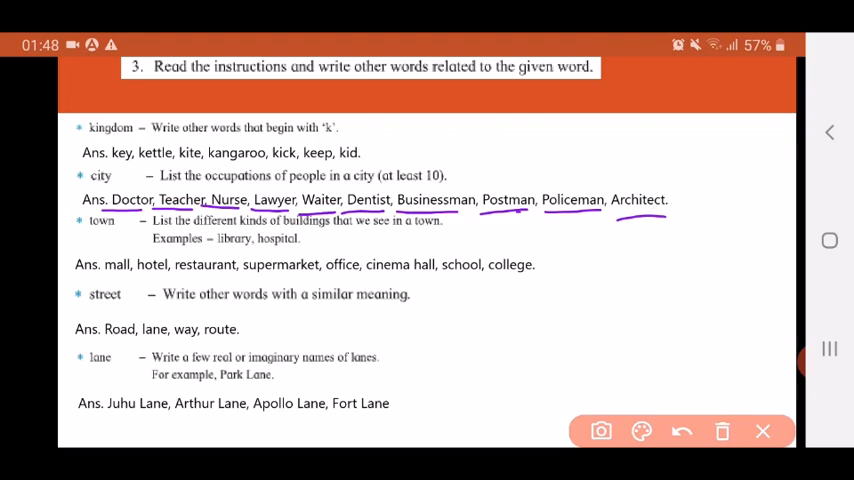
- Wipe the city marks, then underline town, its instruction and library in the examples
click(762, 431)
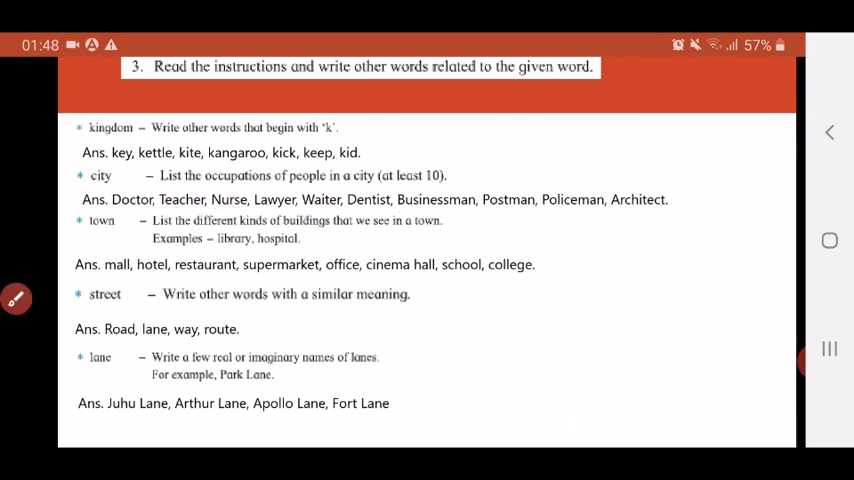
click(16, 299)
drag(78, 232, 440, 224)
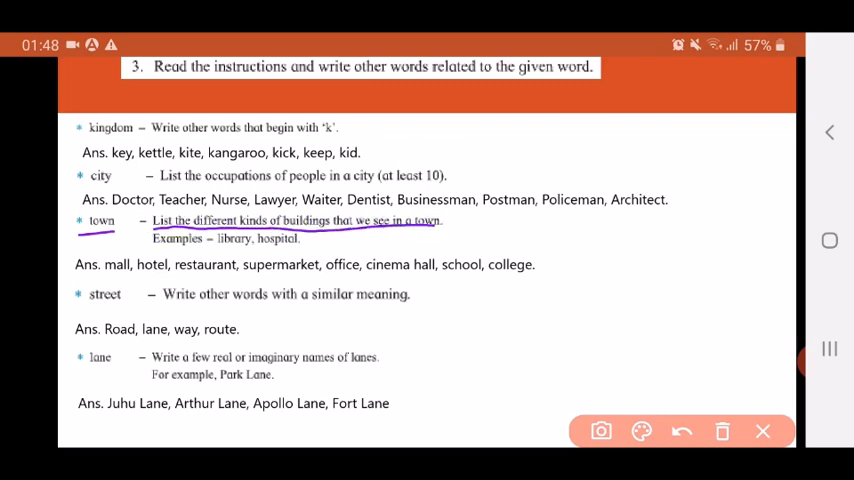
drag(204, 250, 312, 247)
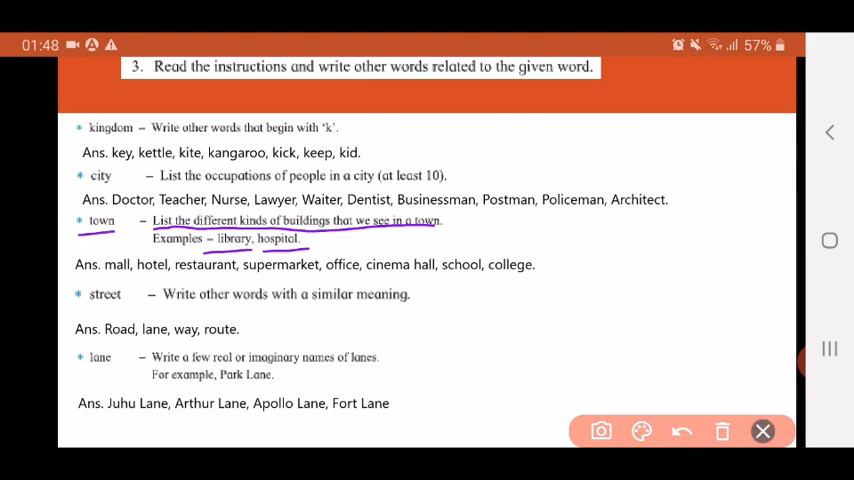
- Wipe those marks, underline mall and hotel in the town answer, then clear the slide
click(762, 431)
click(15, 298)
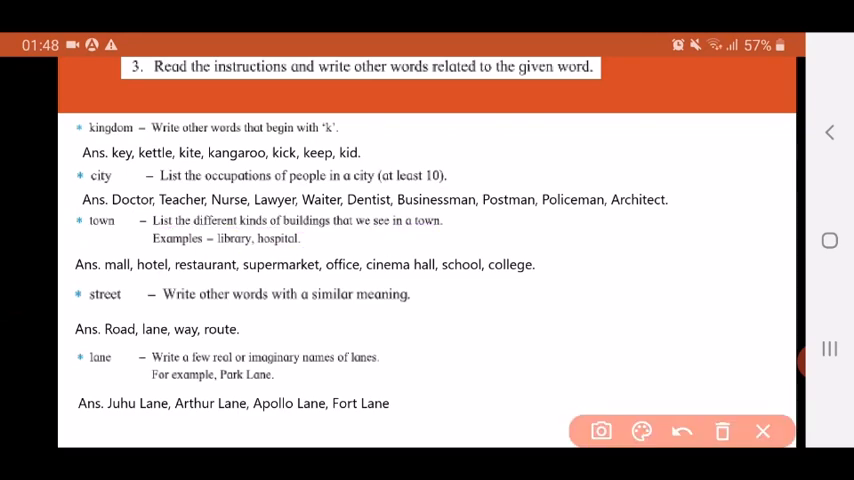
drag(98, 281, 534, 279)
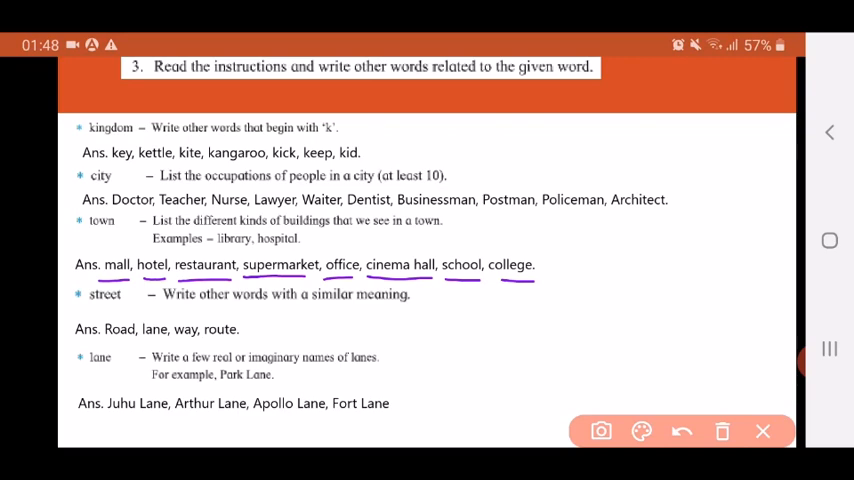
click(762, 431)
- Underline street, its instruction and Road in the answer, then wipe the marks
click(15, 299)
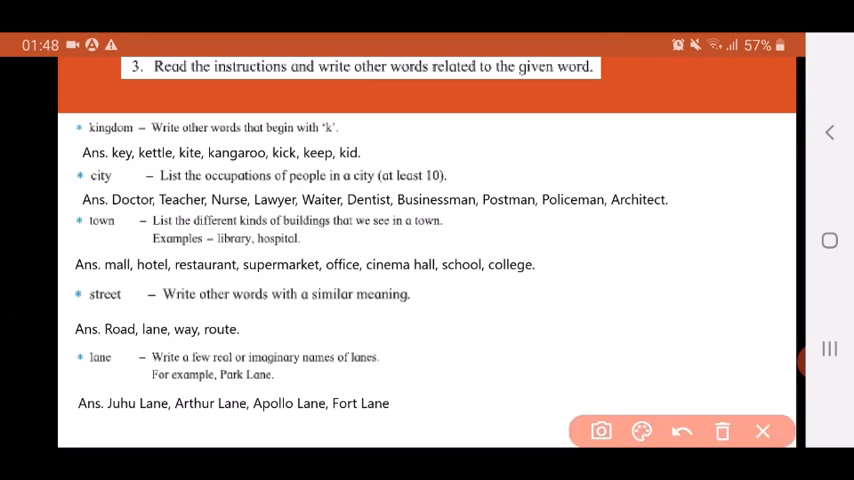
drag(80, 306, 415, 310)
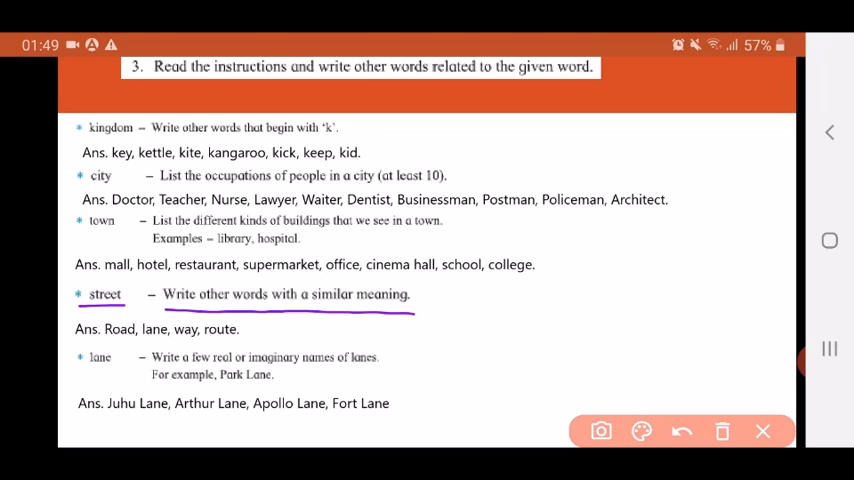
drag(100, 340, 242, 341)
click(762, 431)
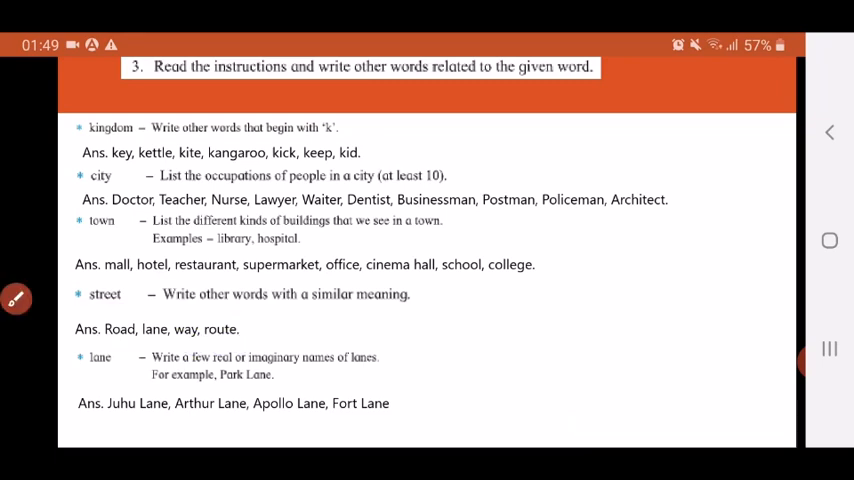
- Underline lane, Park Lane and Juhu Lane, wipe the marks, and advance to the yard–flowers slide
click(15, 299)
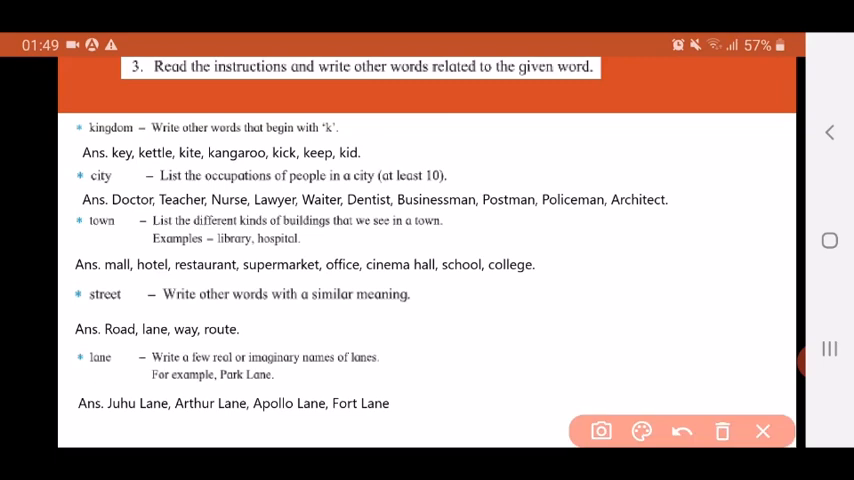
drag(76, 366, 378, 366)
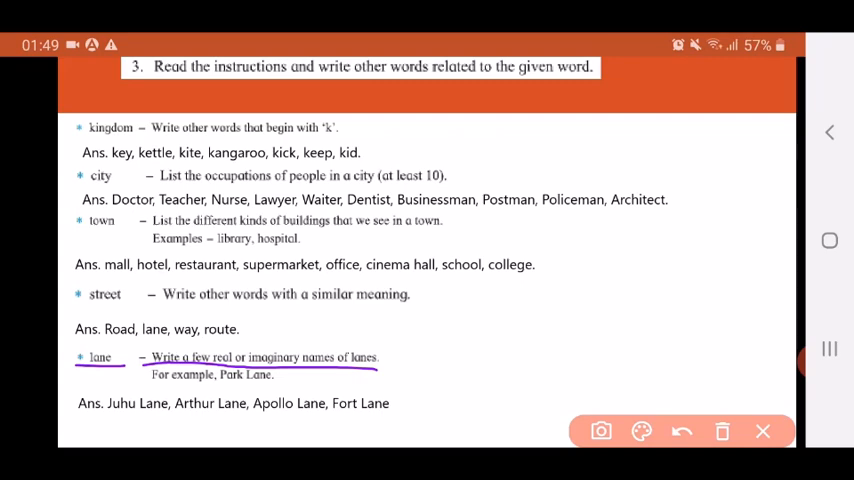
drag(220, 382, 273, 382)
drag(104, 417, 388, 417)
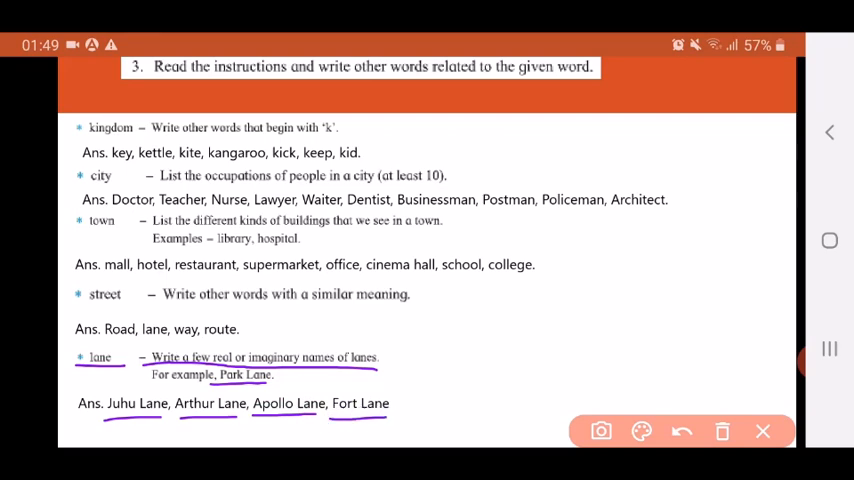
click(762, 431)
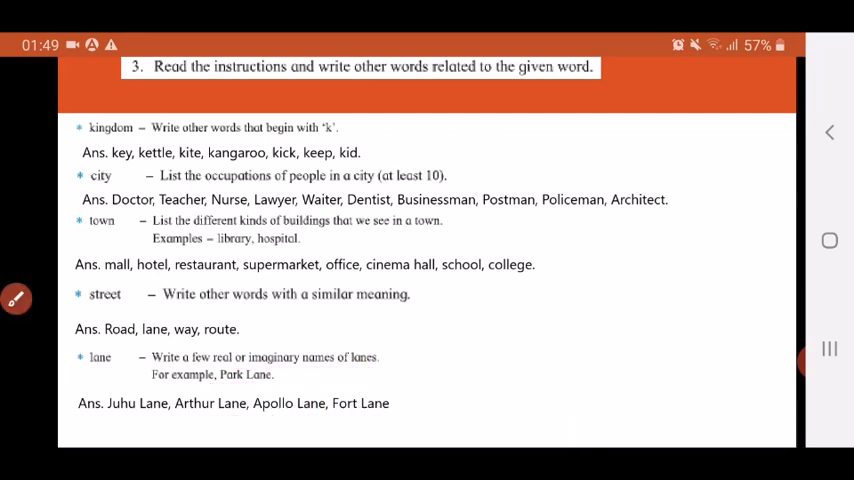
key(Right)
- Underline yard, its instruction and backyard, then wipe the marks
click(15, 290)
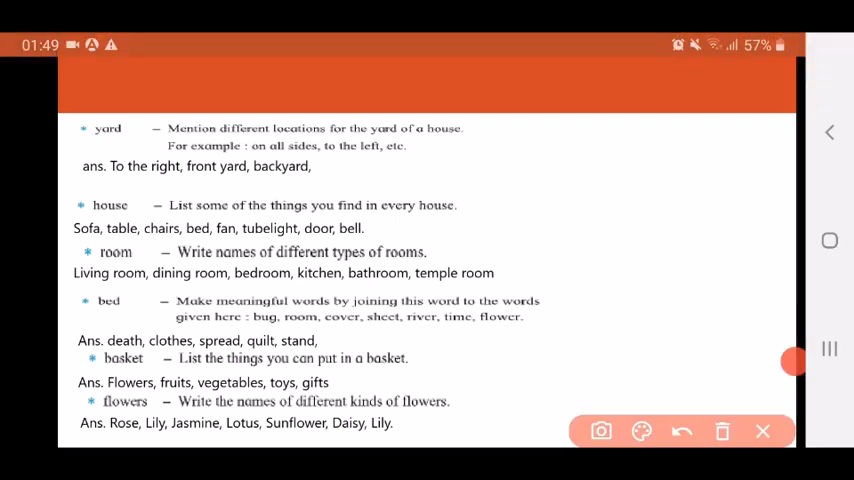
drag(90, 143, 461, 146)
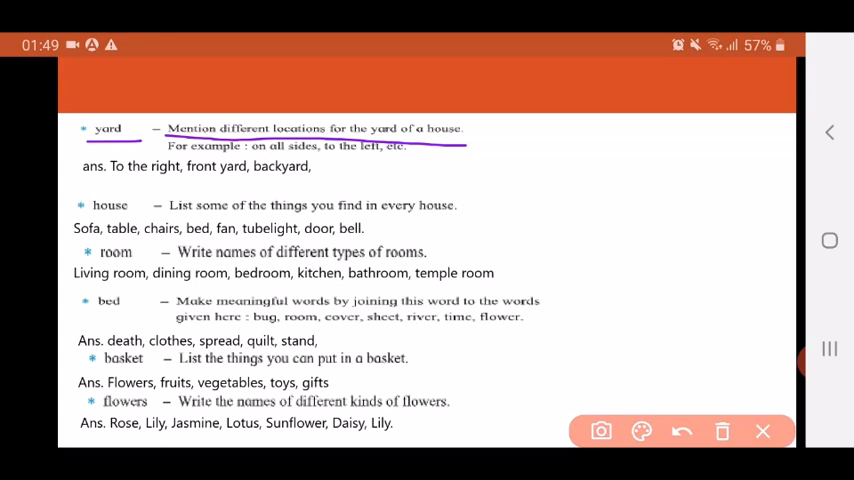
drag(254, 161, 390, 157)
click(762, 431)
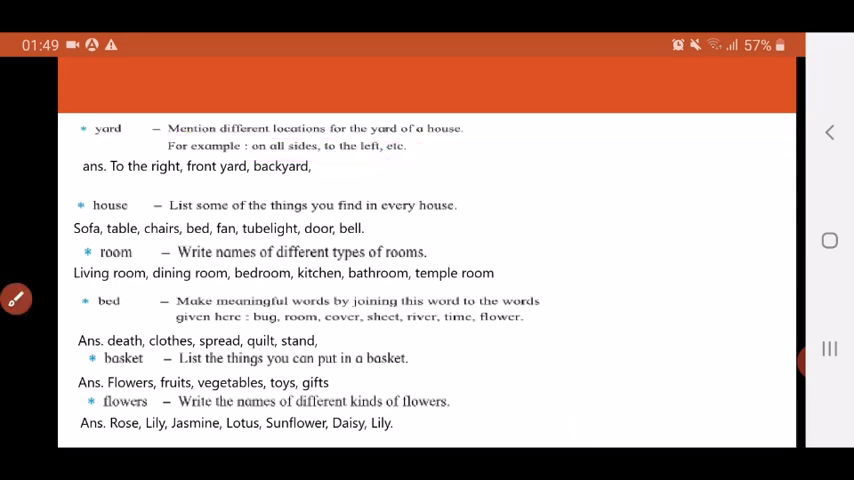
- Underline To the right in the yard answer, then clear the slide again
click(15, 298)
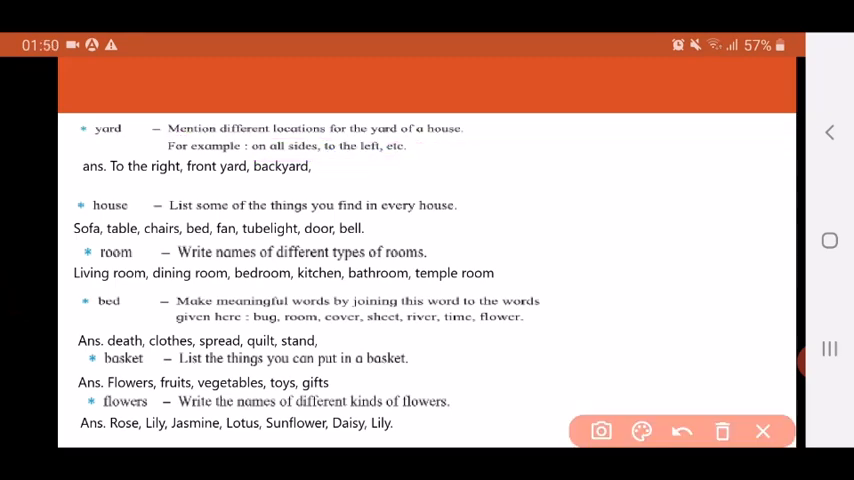
drag(110, 176, 300, 176)
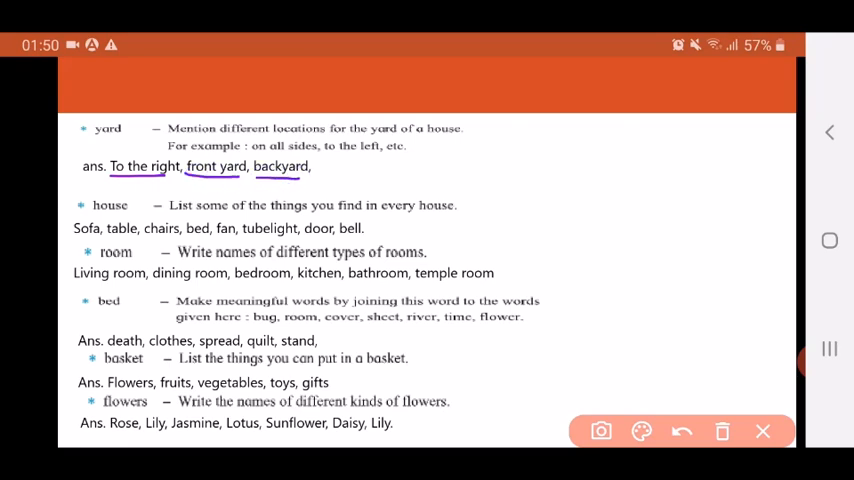
click(762, 431)
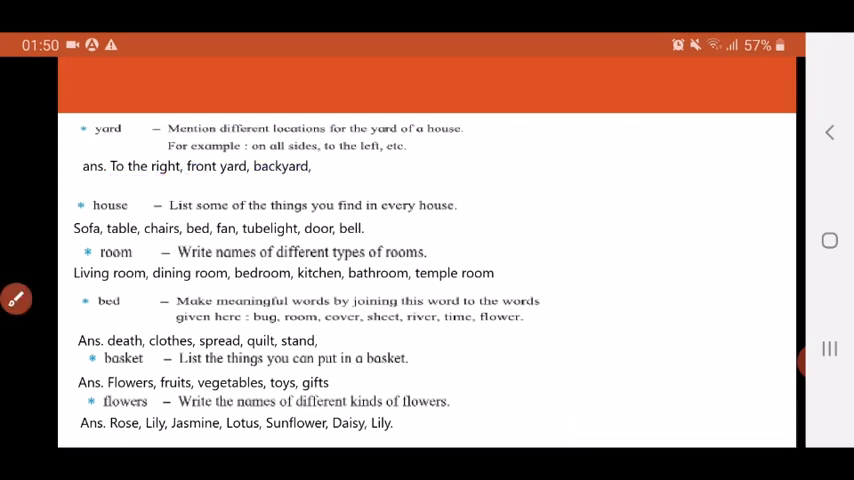
- Underline house and its instruction, wipe it, then underline Sofa in the house answer
click(15, 299)
drag(72, 211, 465, 215)
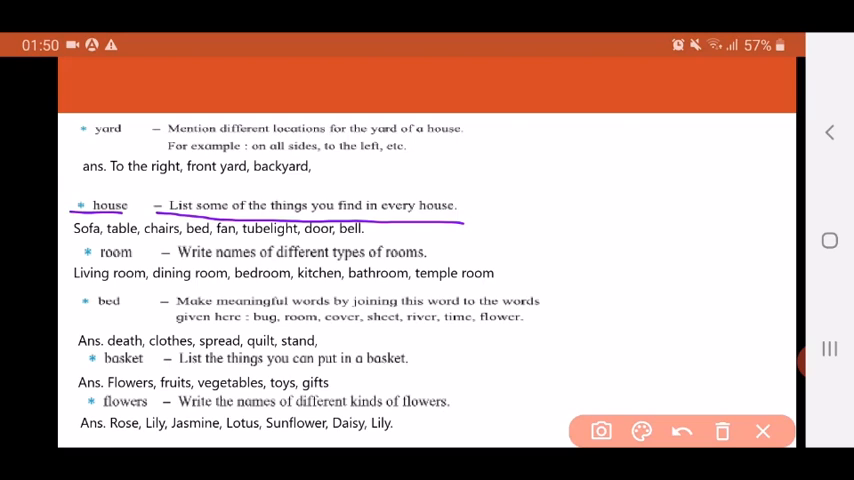
click(762, 431)
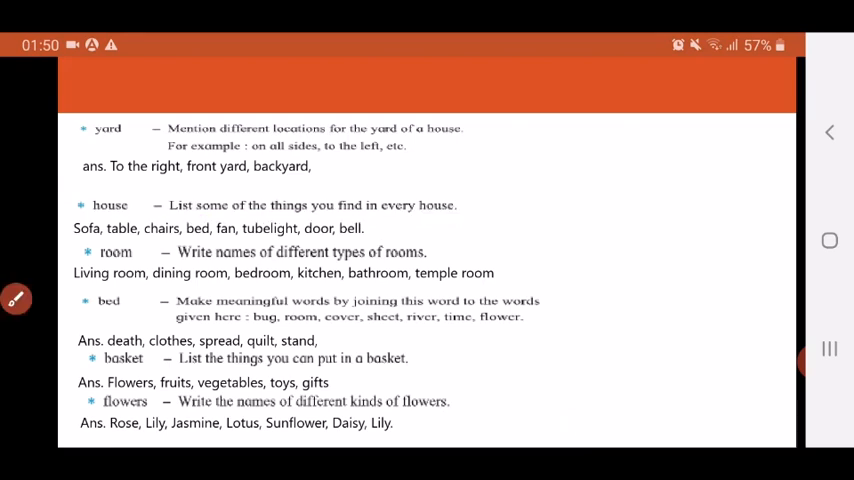
click(15, 299)
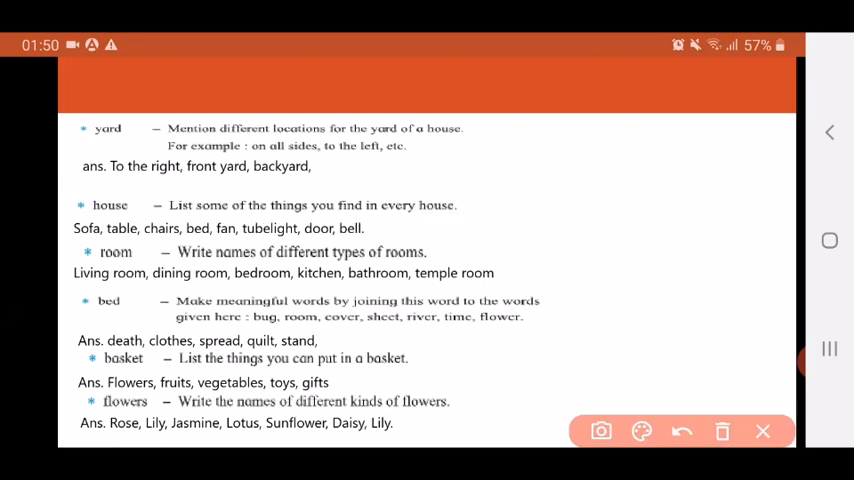
drag(72, 234, 363, 234)
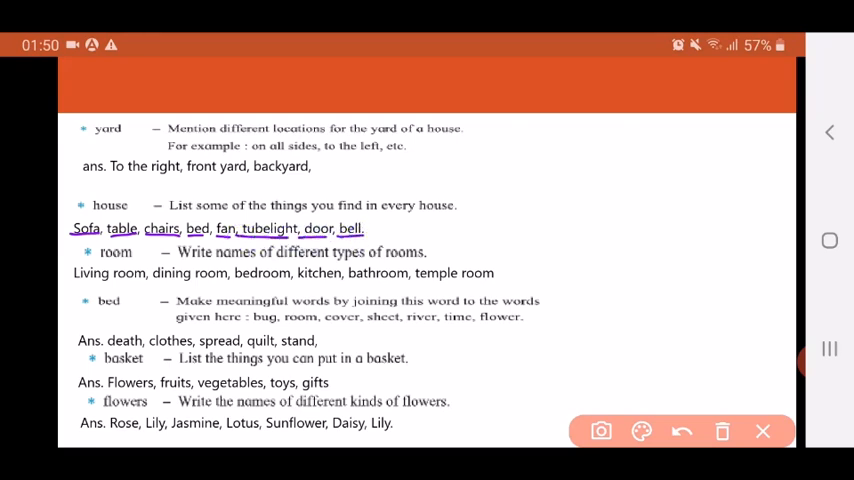
- Wipe the house answer underlines, then underline room and its instruction
click(762, 431)
click(15, 299)
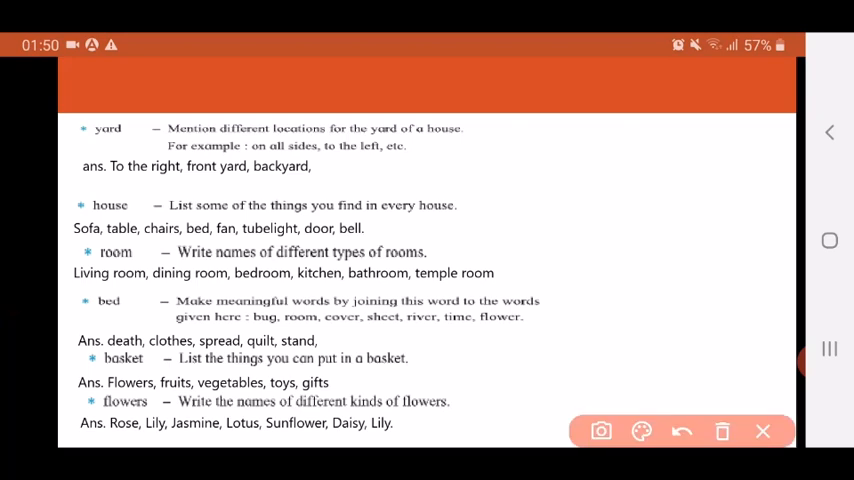
drag(82, 253, 427, 259)
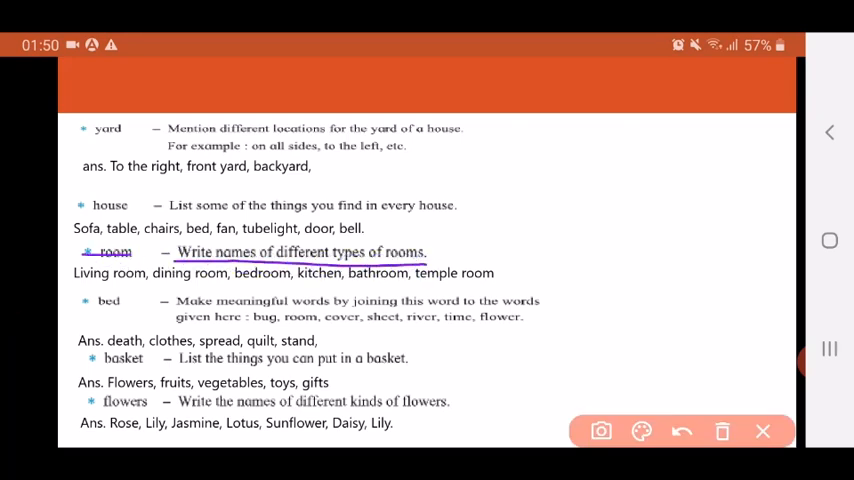
- Wipe the room marks, underline Living room in the answer, then clear the slide
click(762, 431)
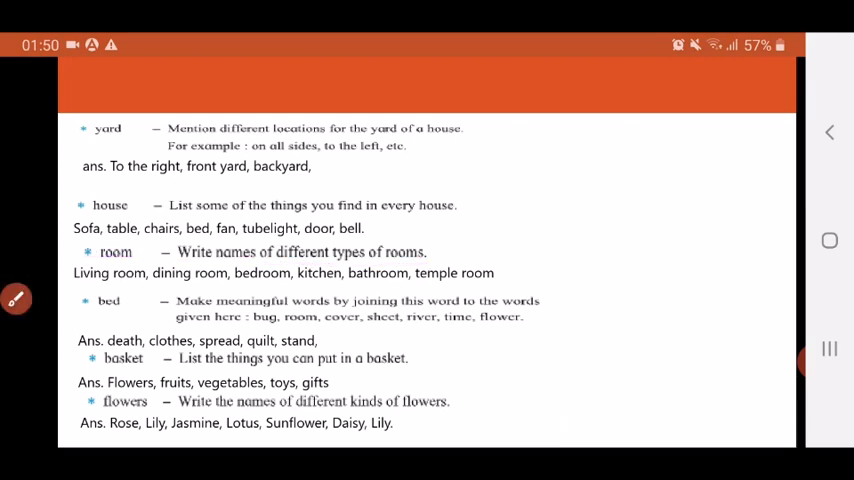
click(15, 299)
drag(70, 283, 498, 283)
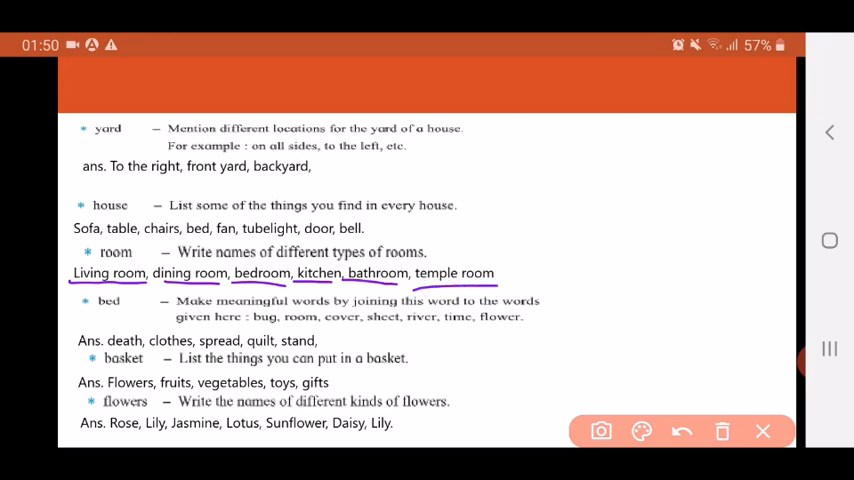
click(762, 431)
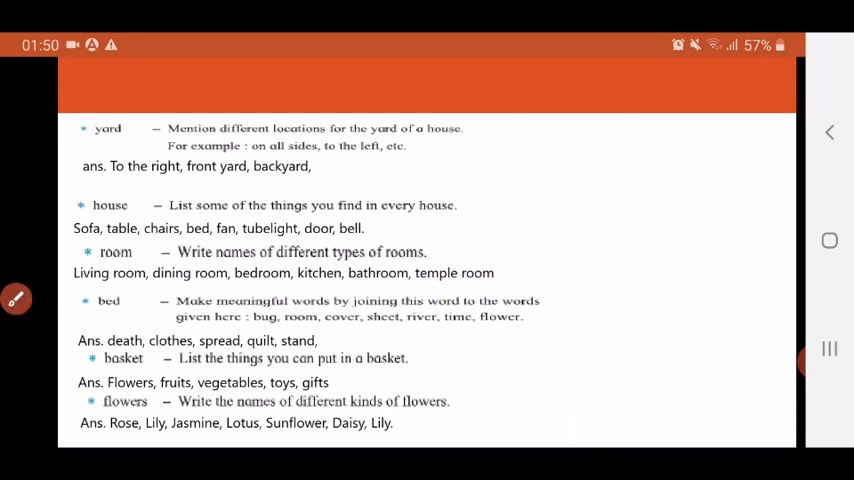
- Underline 'bed' with its instruction and the given-words line, then wipe the marks
click(15, 299)
drag(92, 310, 556, 310)
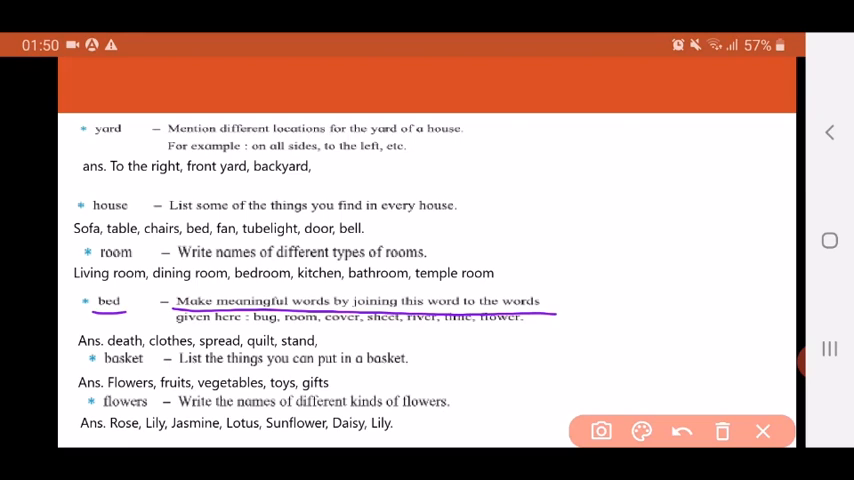
drag(249, 331, 520, 330)
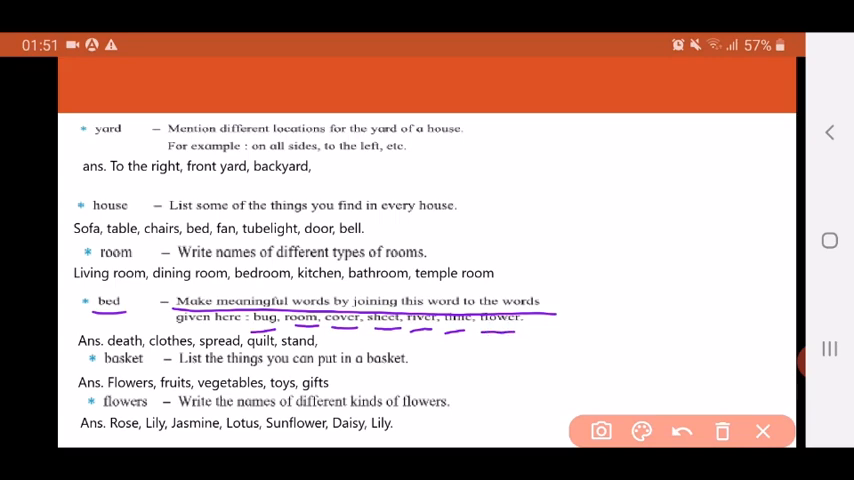
click(762, 431)
- Underline bug, room, cover, sheet, river, time and flower individually, then wipe the marks
click(14, 299)
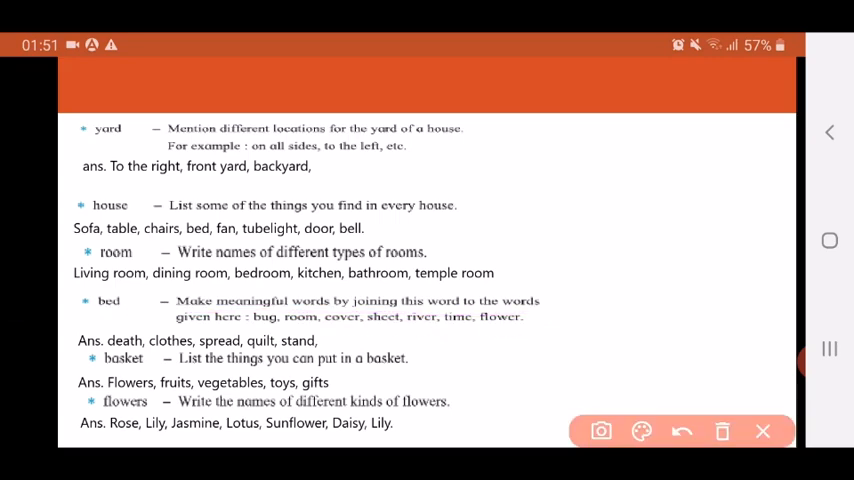
drag(248, 327, 280, 325)
drag(282, 323, 317, 322)
drag(325, 323, 367, 323)
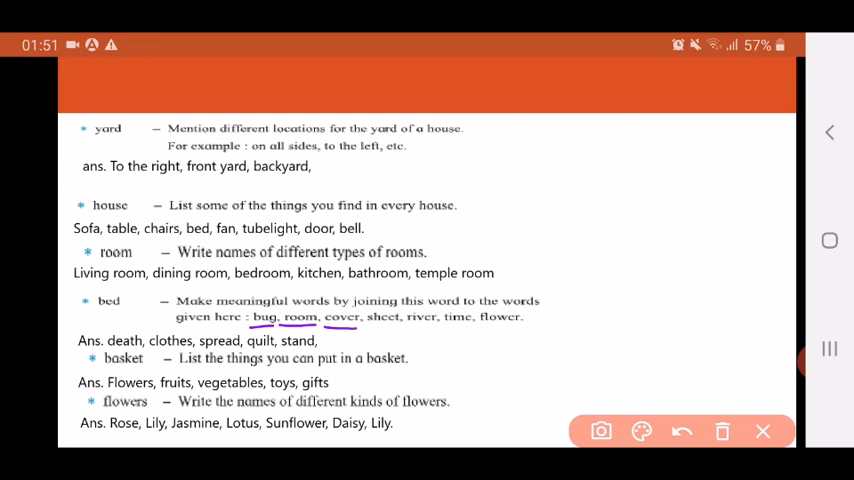
drag(368, 323, 400, 323)
drag(408, 324, 440, 324)
drag(446, 326, 473, 326)
drag(480, 324, 522, 324)
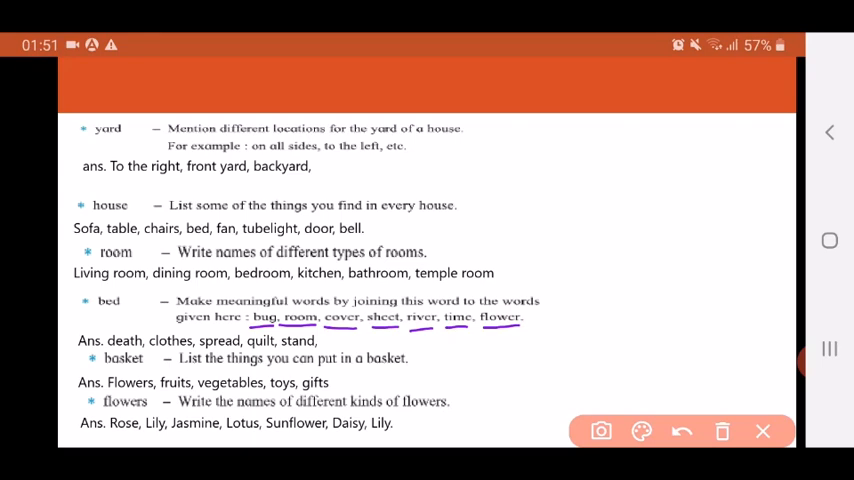
click(762, 431)
- Underline death, clothes, spread, quilt and stand individually, then wipe the marks
click(15, 299)
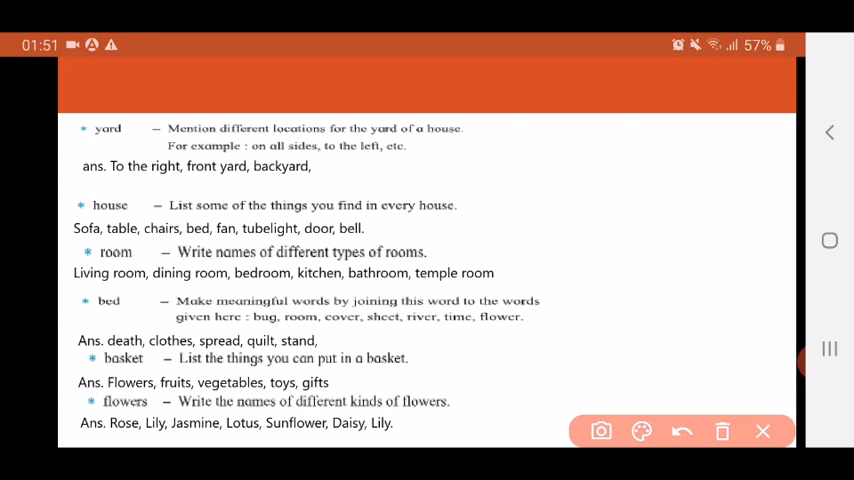
drag(104, 347, 142, 346)
drag(150, 347, 192, 346)
drag(202, 347, 240, 346)
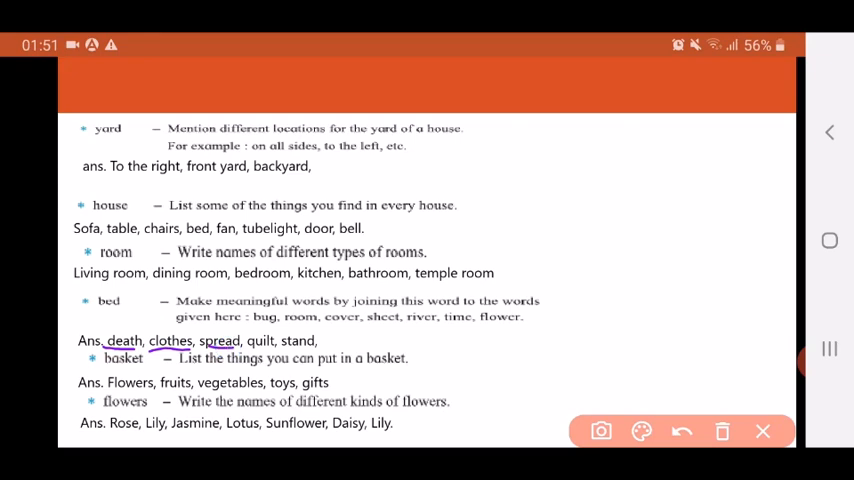
drag(247, 348, 276, 346)
drag(283, 347, 316, 346)
click(762, 431)
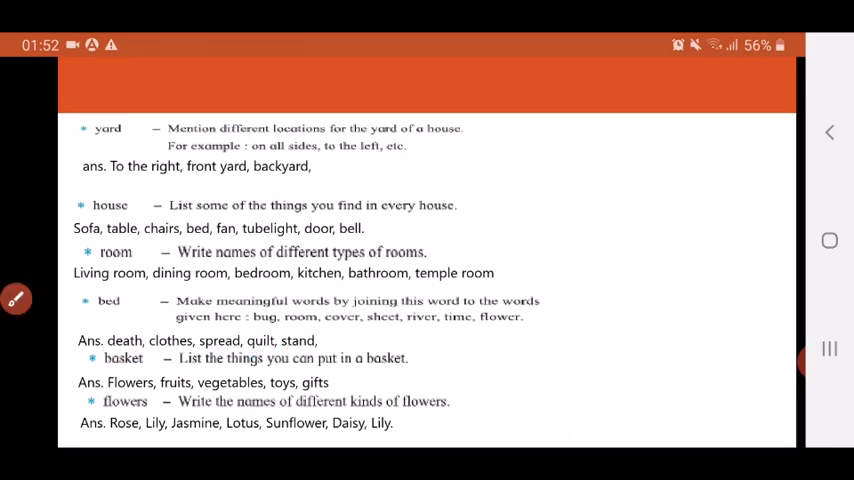
- Underline 'basket' with its instruction and the answers Flowers through gifts, then wipe the marks
click(15, 299)
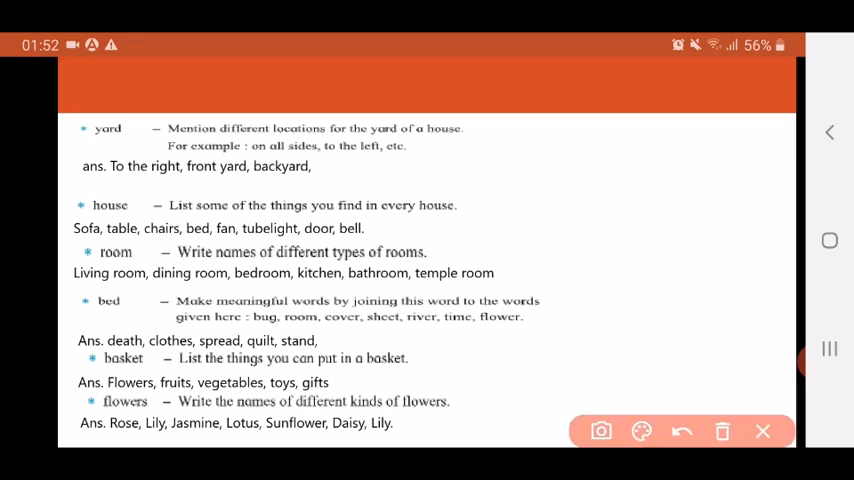
drag(84, 366, 418, 372)
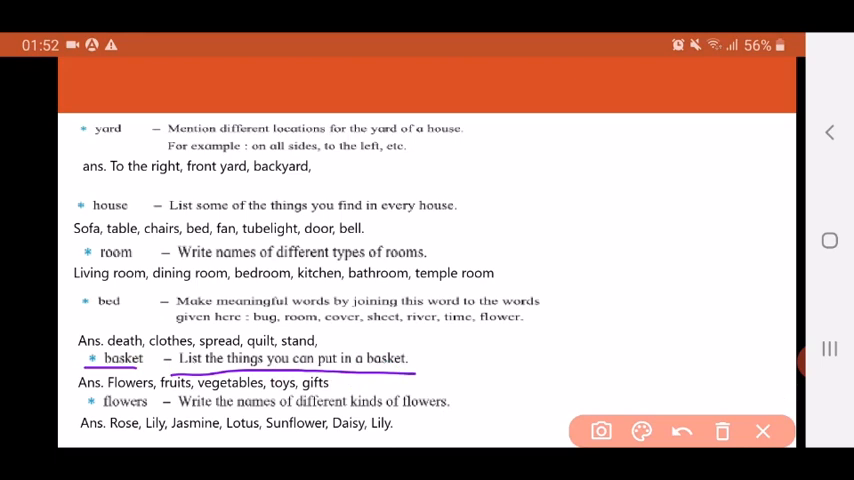
drag(104, 390, 330, 391)
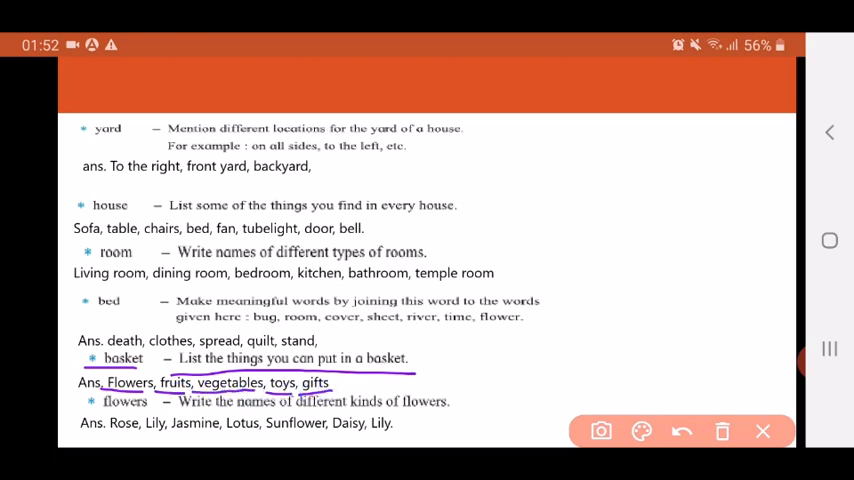
click(762, 431)
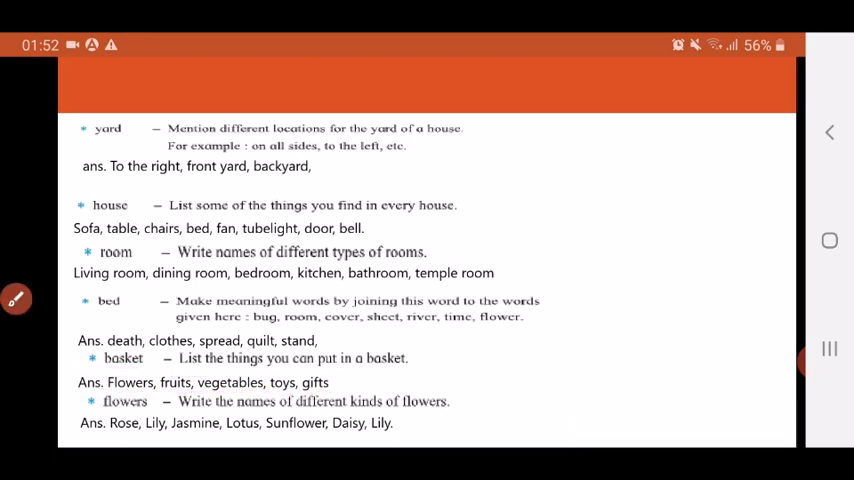
- Underline the flowers exercise line, then wipe the mark
click(16, 299)
drag(84, 407, 450, 409)
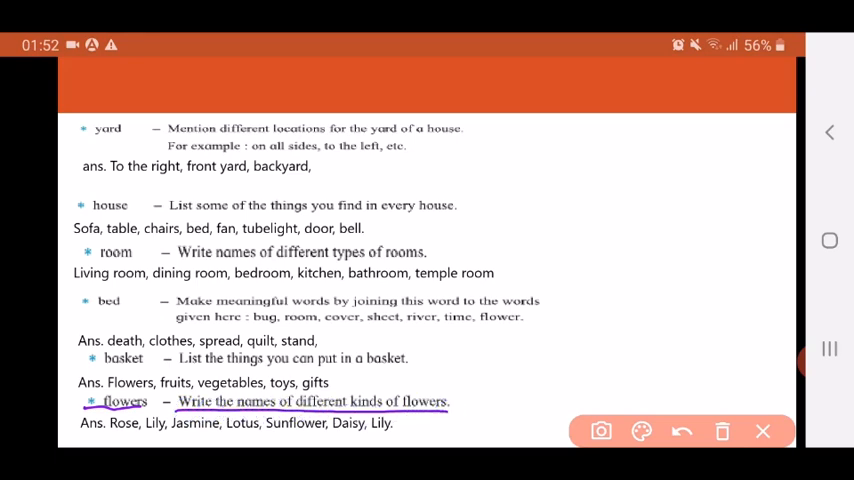
click(762, 431)
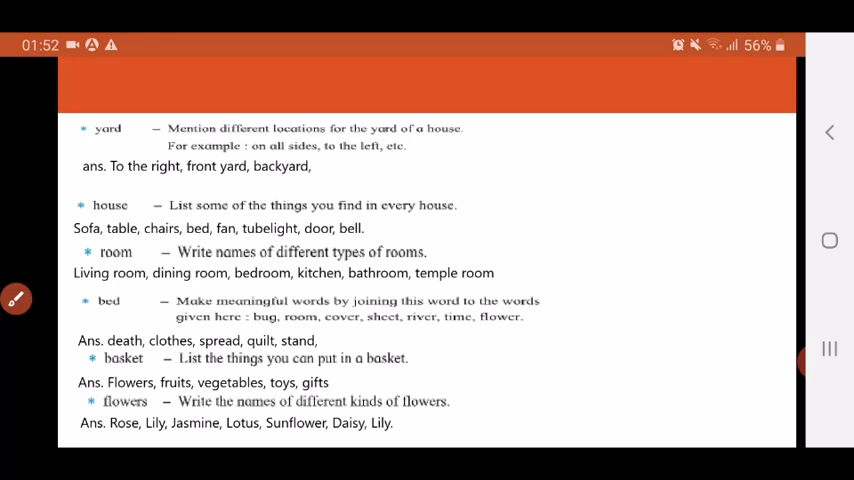
- Underline the flower names Rose through Lily in the answer, then wipe the marks
click(15, 299)
drag(109, 430, 393, 431)
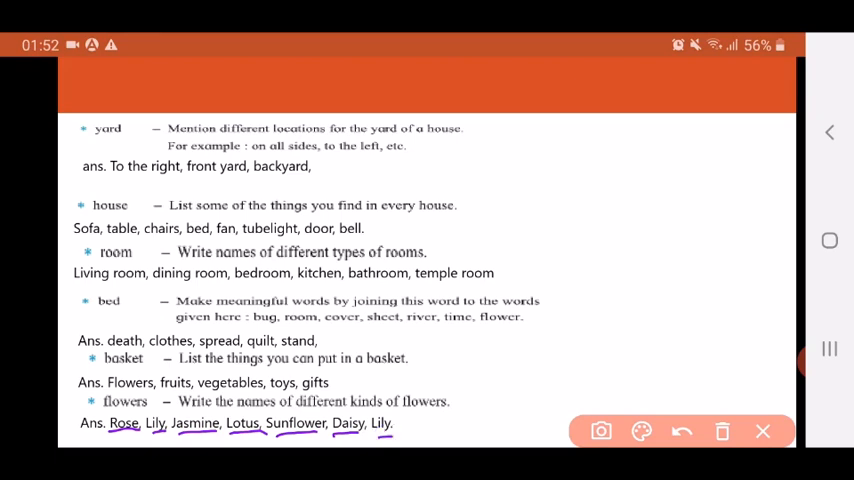
click(762, 431)
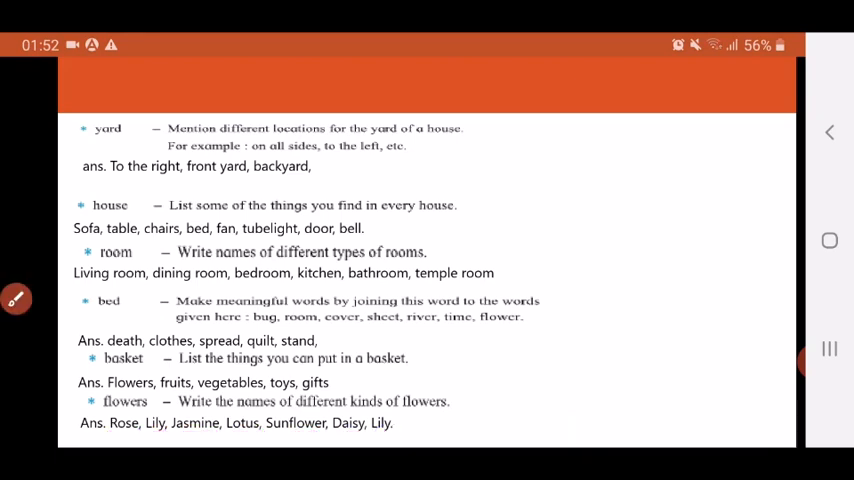